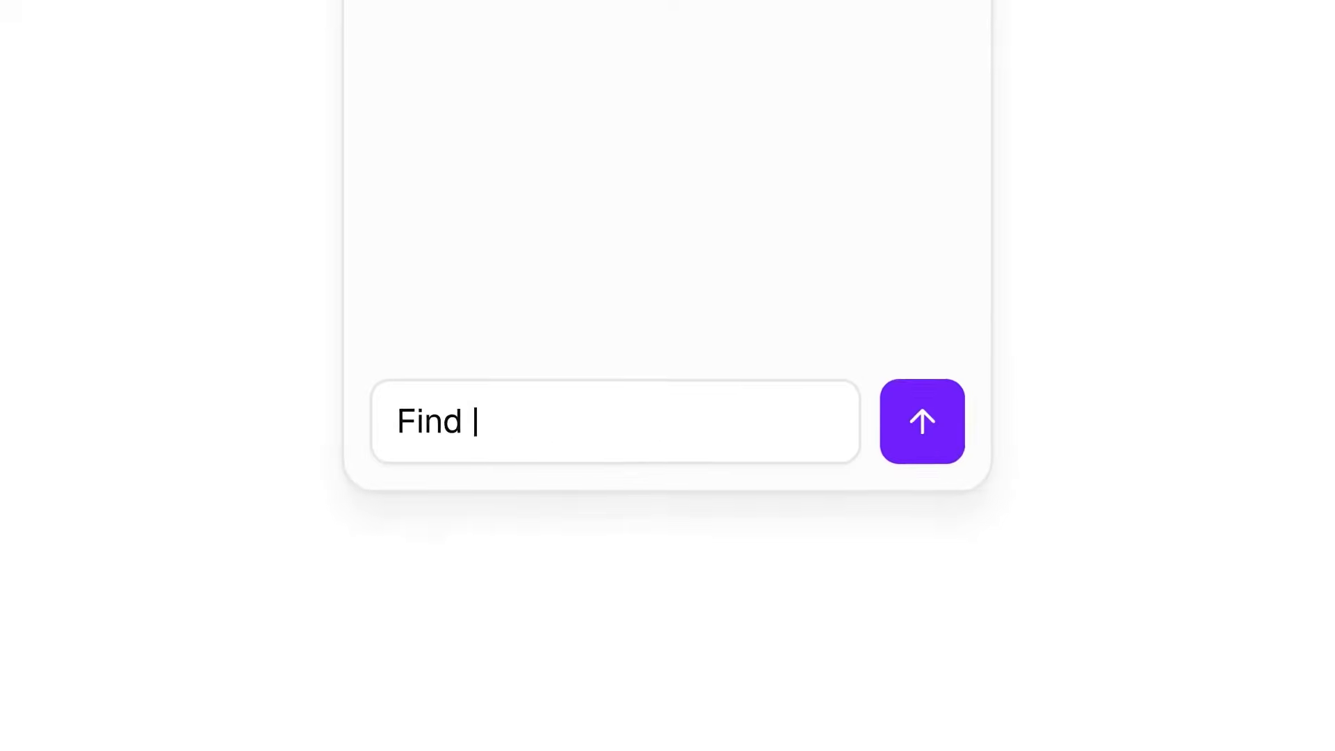
- Ask the chat agent to find the CEO of Sim Studio
text(the CEO of Sim Studio)
key(Return)
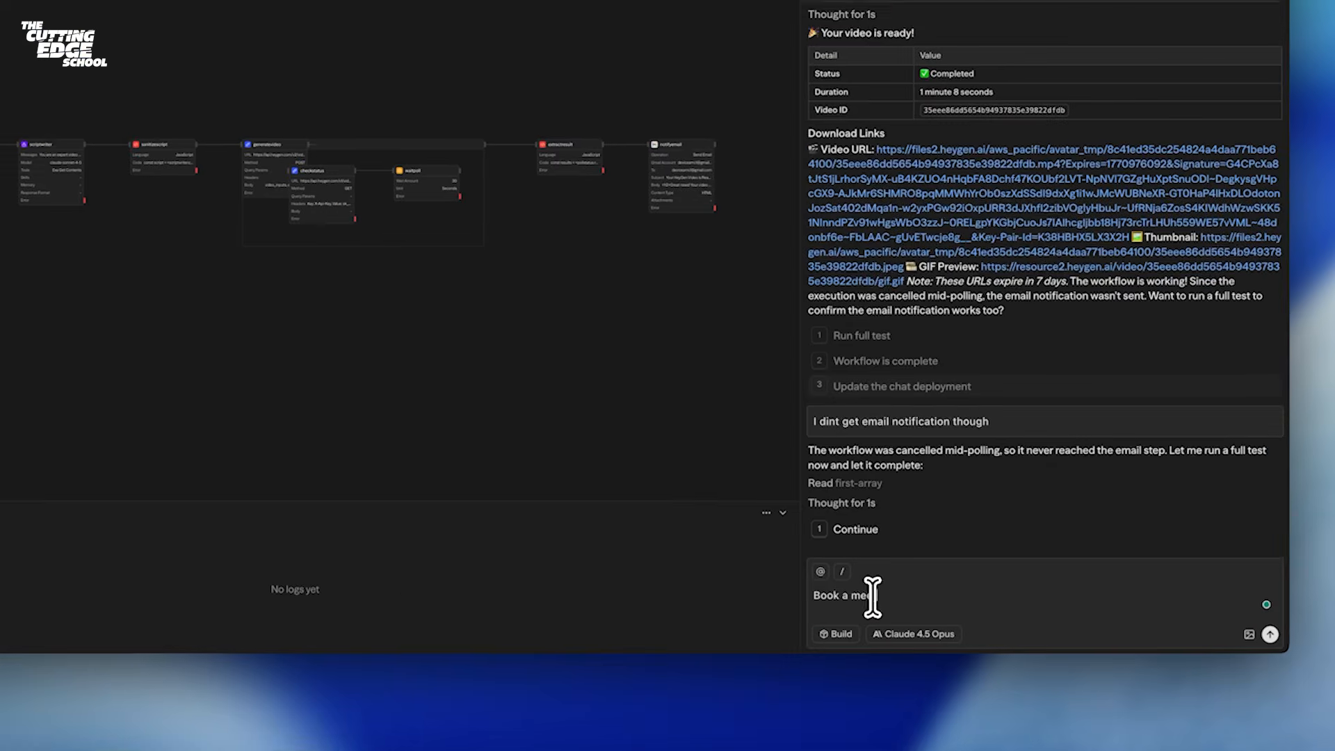
- Ask Copilot to "Book a meeting with my client", choose to connect Google Calendar first, and allow the requested access
text(eting with my client)
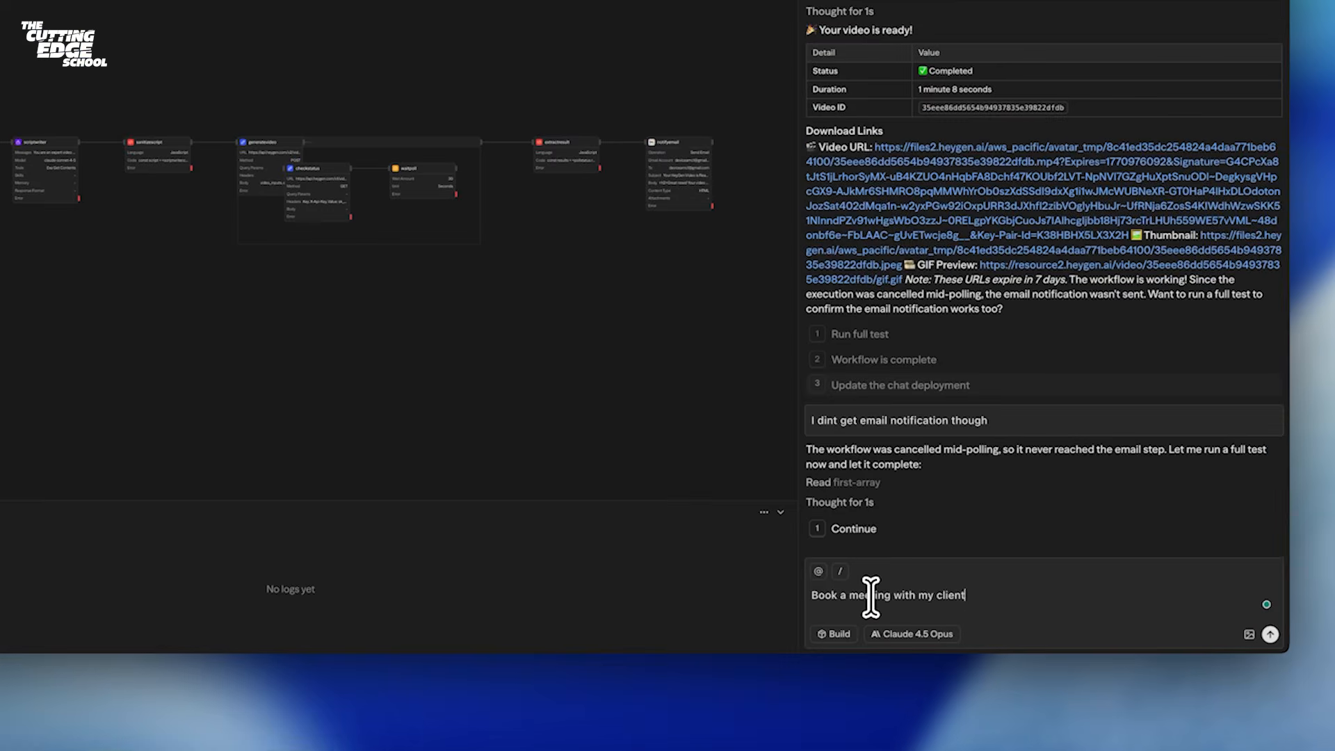
key(Return)
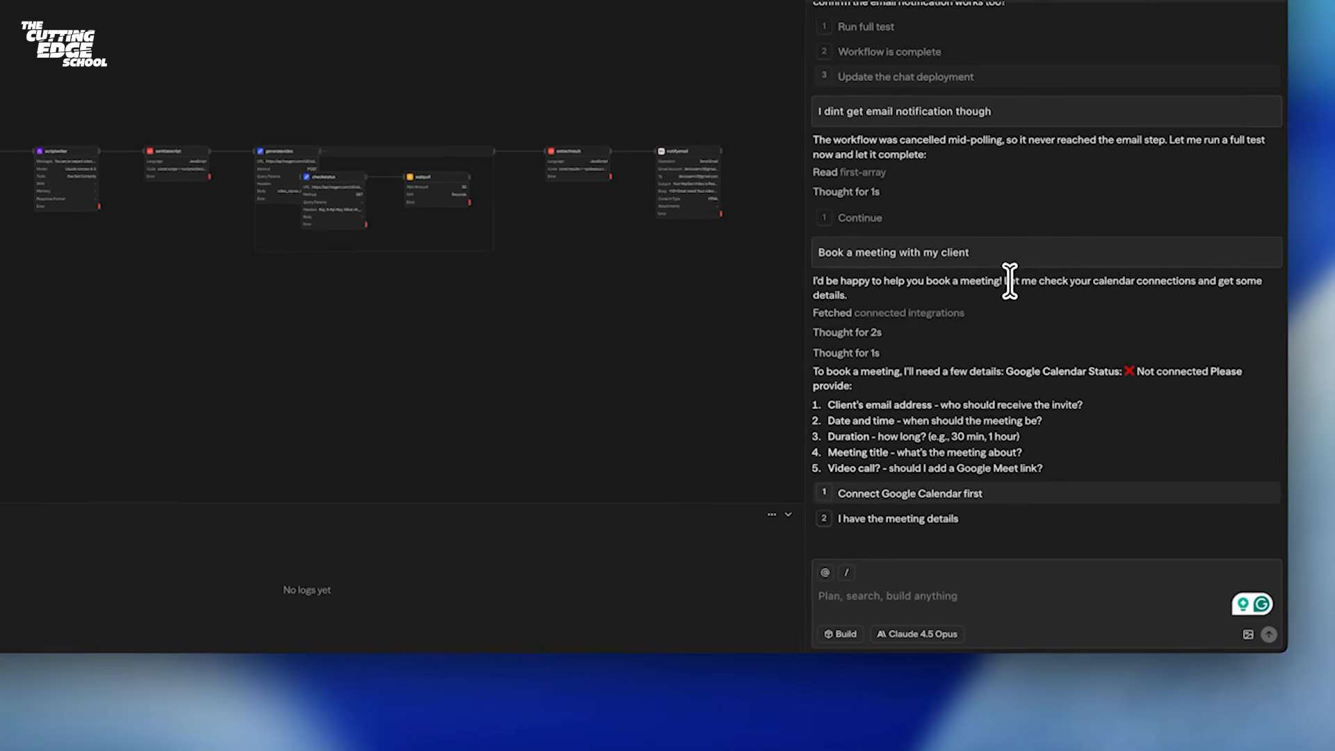
drag(1002, 274, 1151, 274)
click(1092, 490)
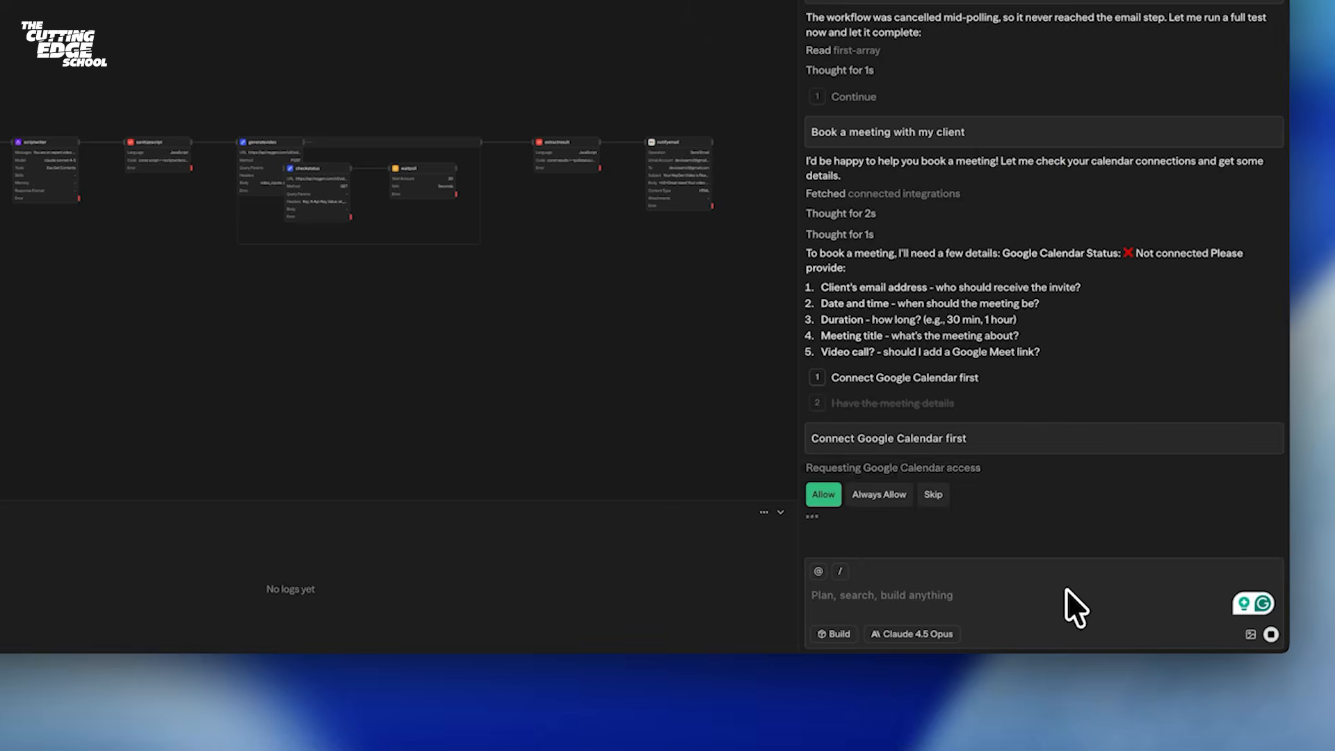
click(824, 494)
click(607, 353)
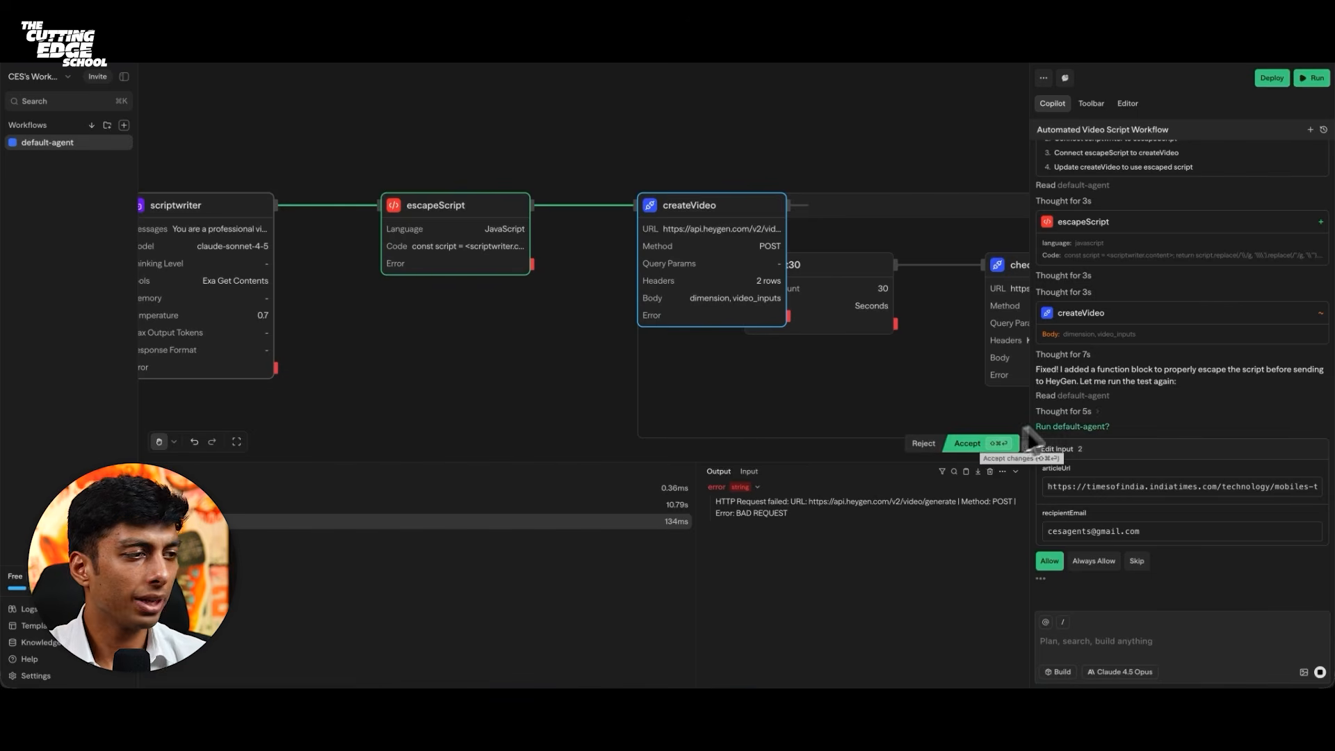
- Accept Copilot's proposed workflow changes and allow it to run default-agent with the given article URL and recipient email
click(984, 446)
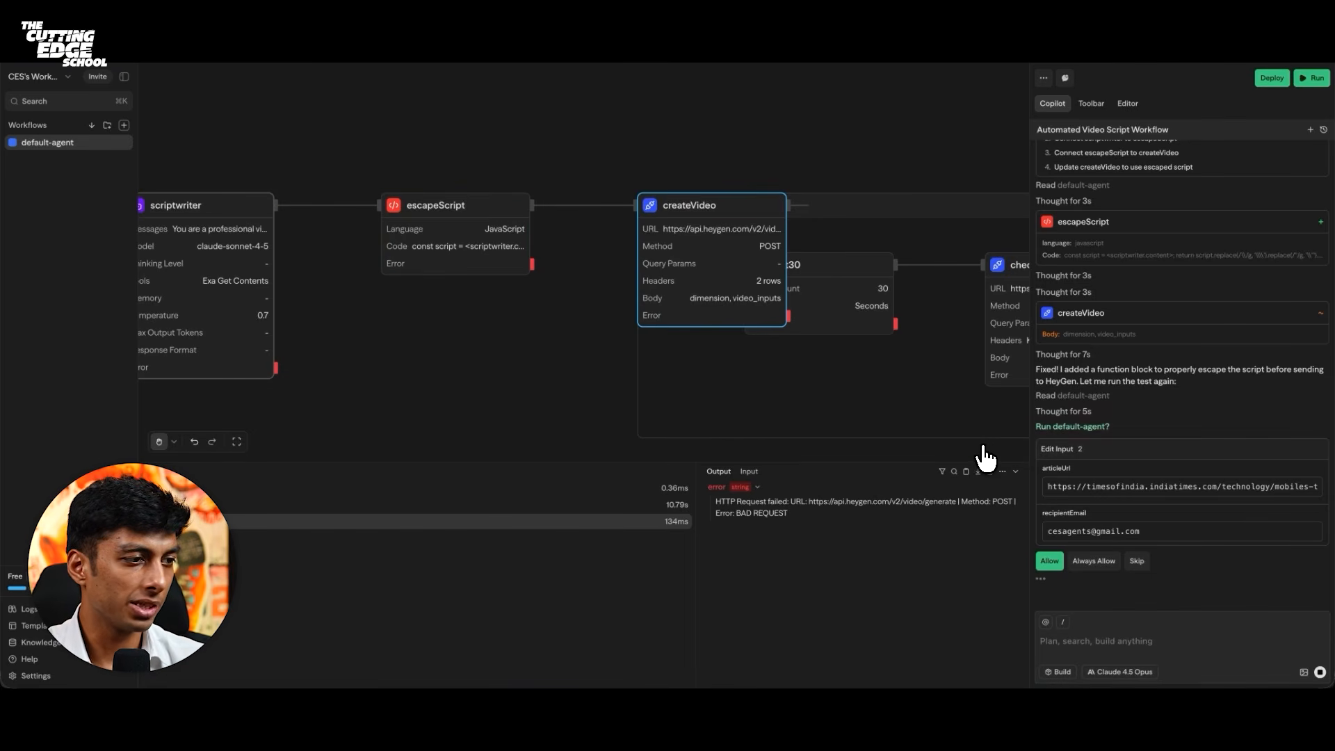
click(1050, 560)
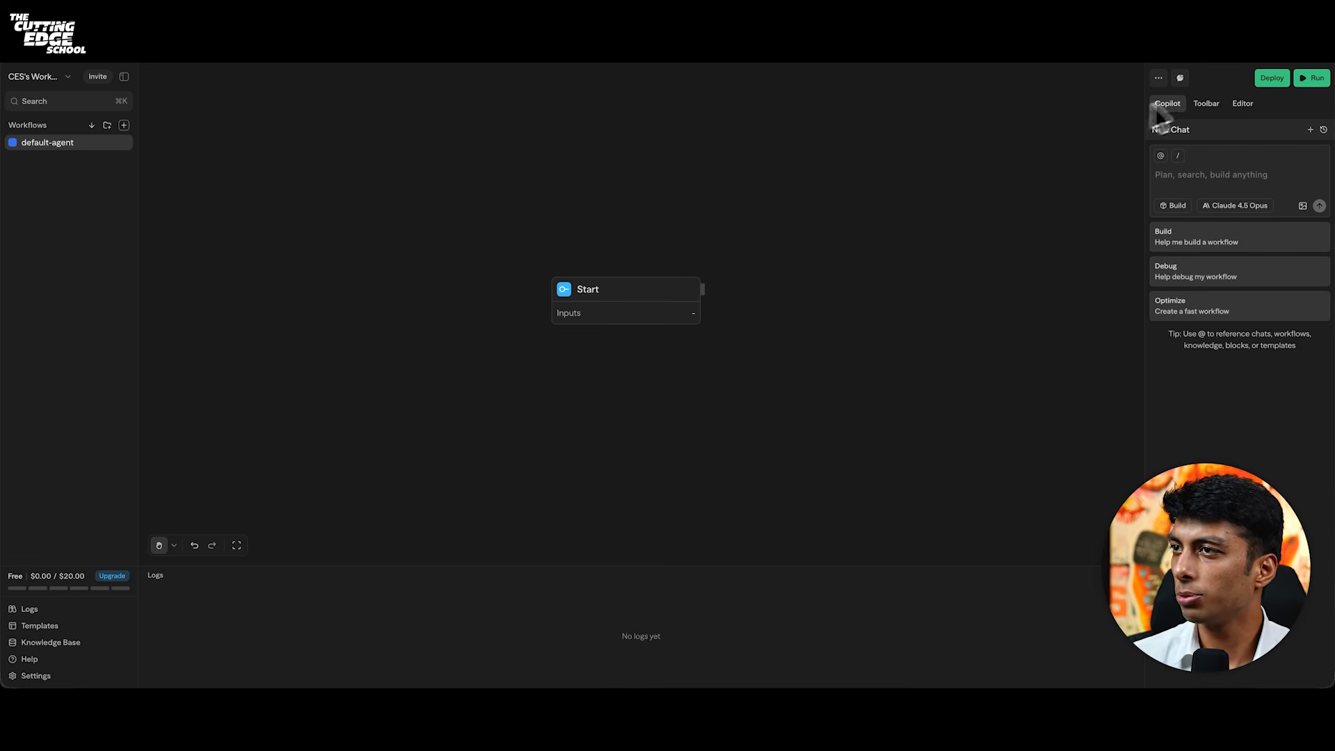
click(1210, 107)
click(1239, 106)
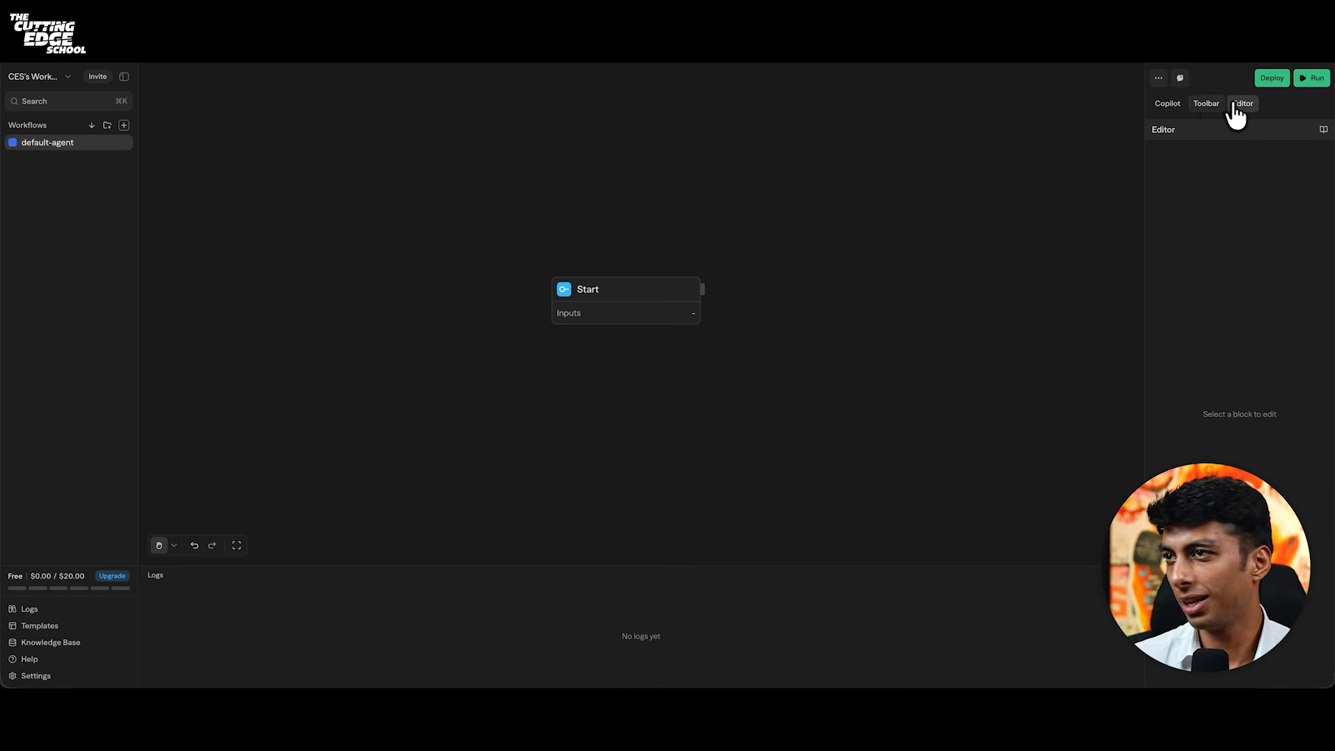
click(1174, 105)
click(673, 289)
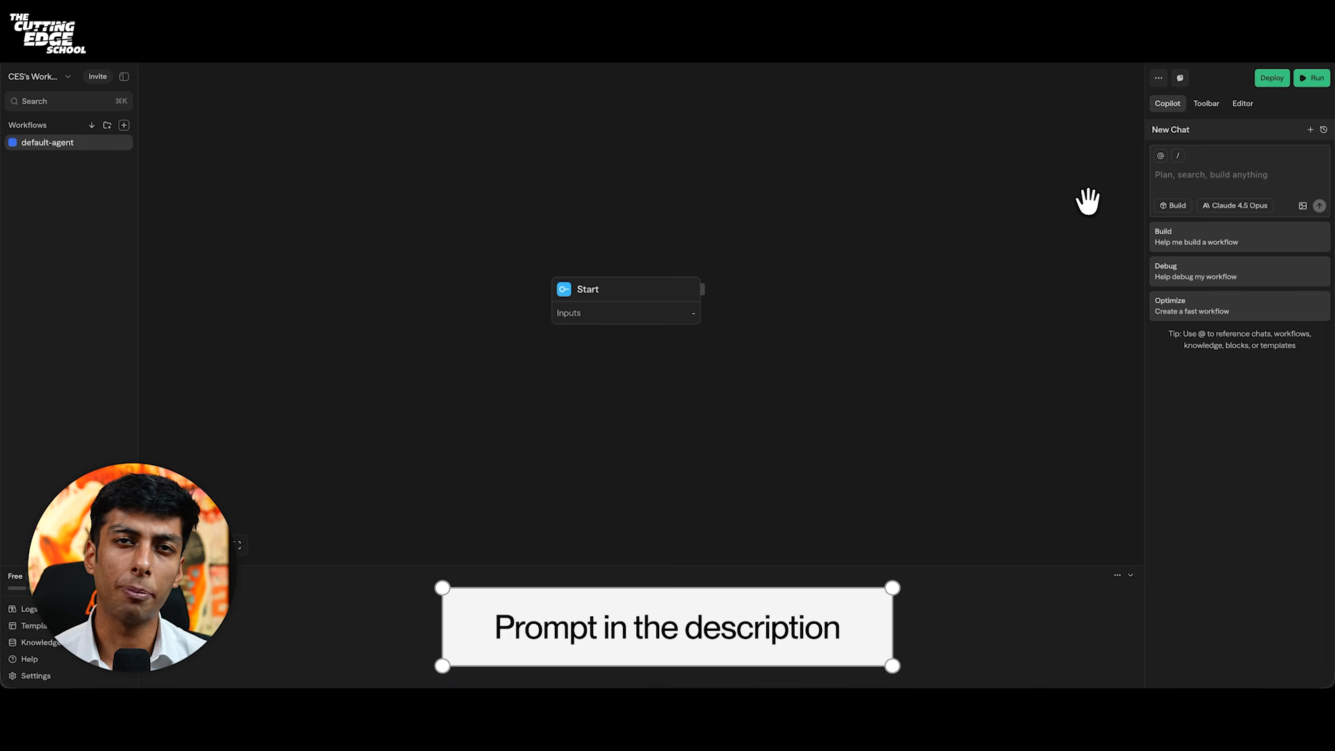
- Paste the Copilot prompt for a workflow turning an article URL into a 60-second script, HeyGen AI avatar video and email notification, and review it
click(1224, 175)
key(ctrl+v)
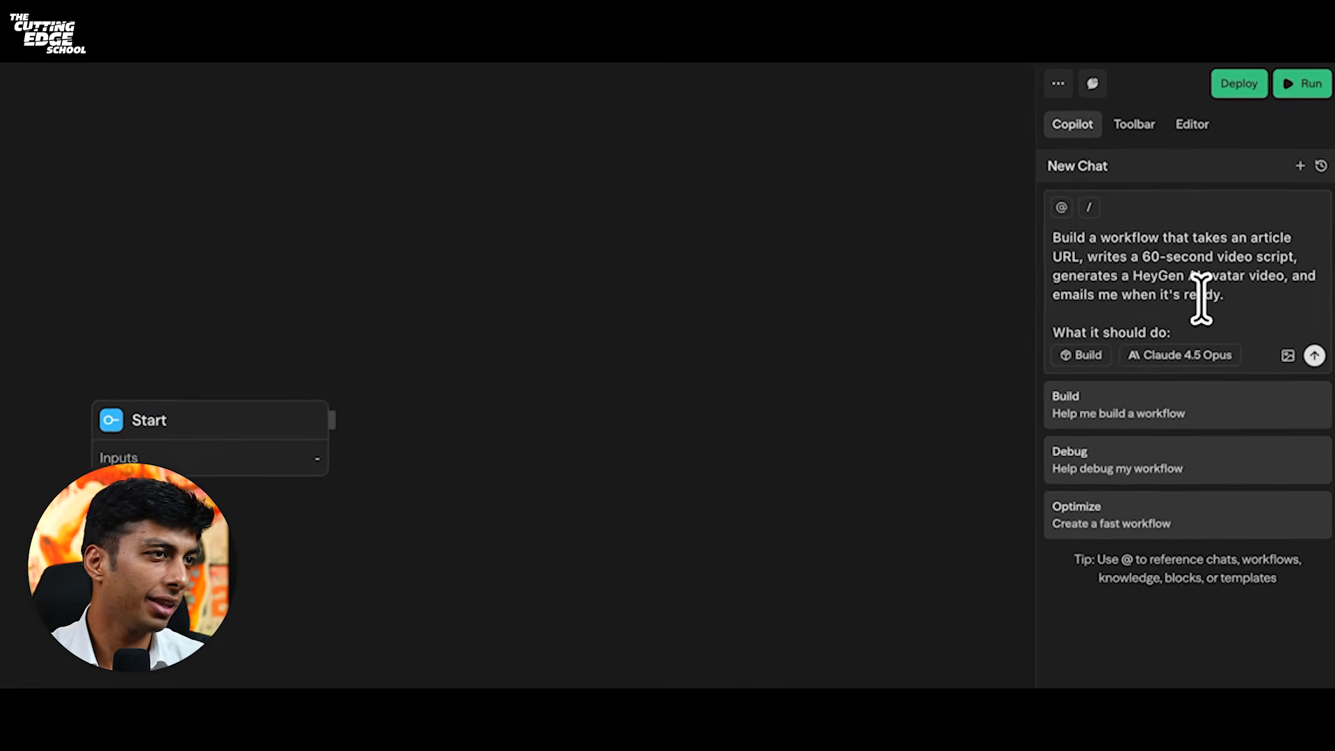
drag(1127, 280, 1235, 262)
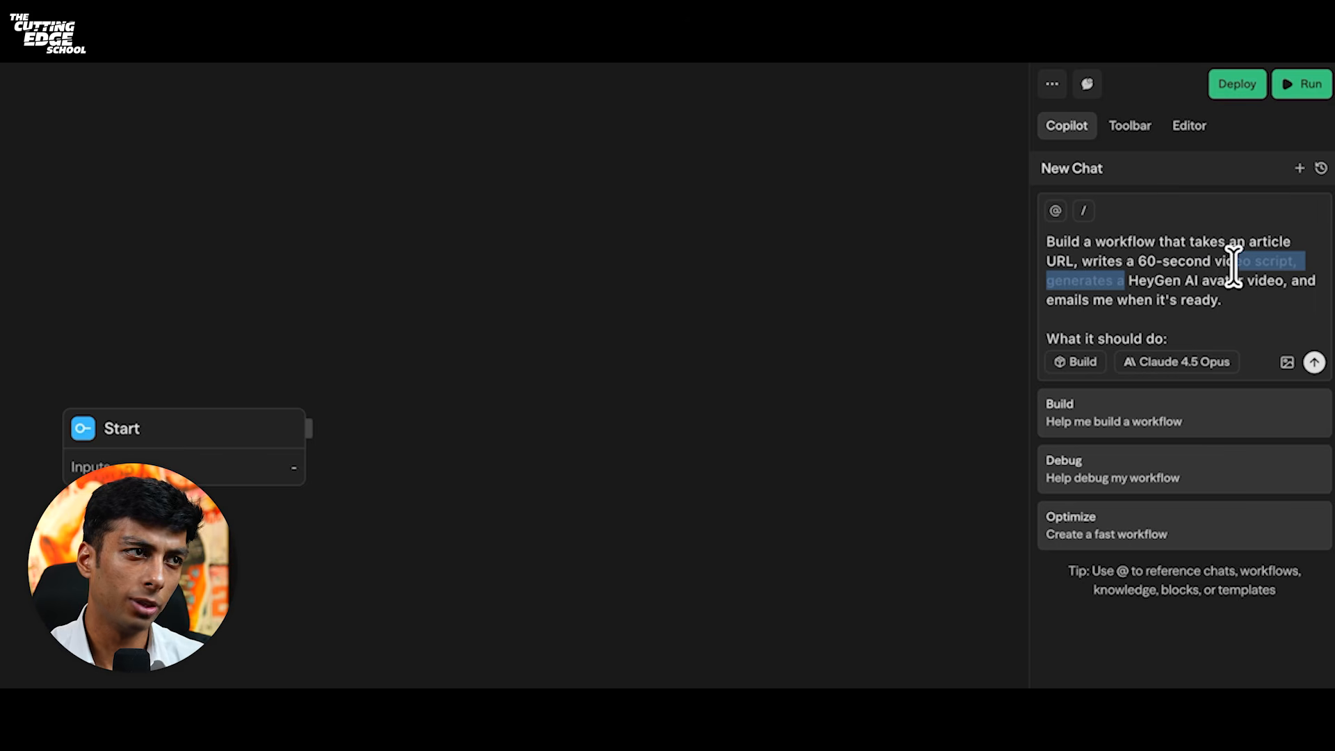
click(1157, 265)
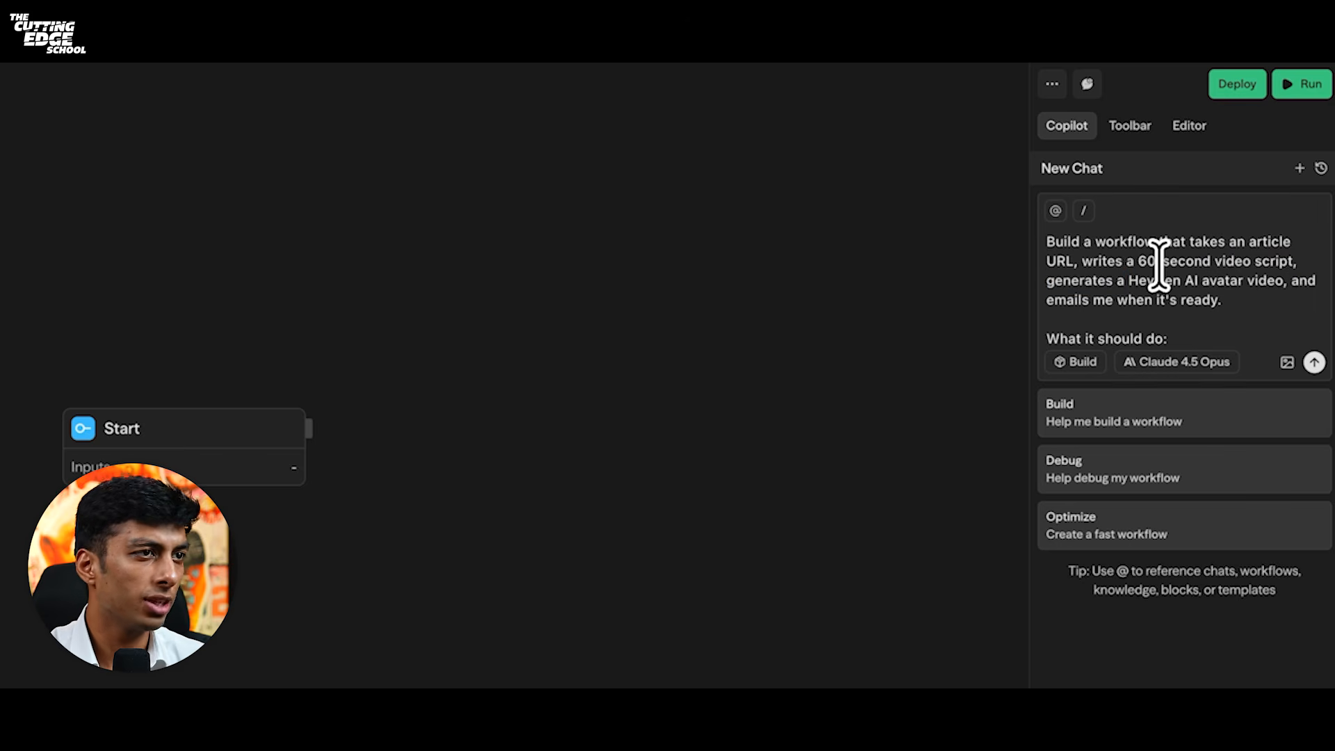
scroll(1157, 265, down, 3)
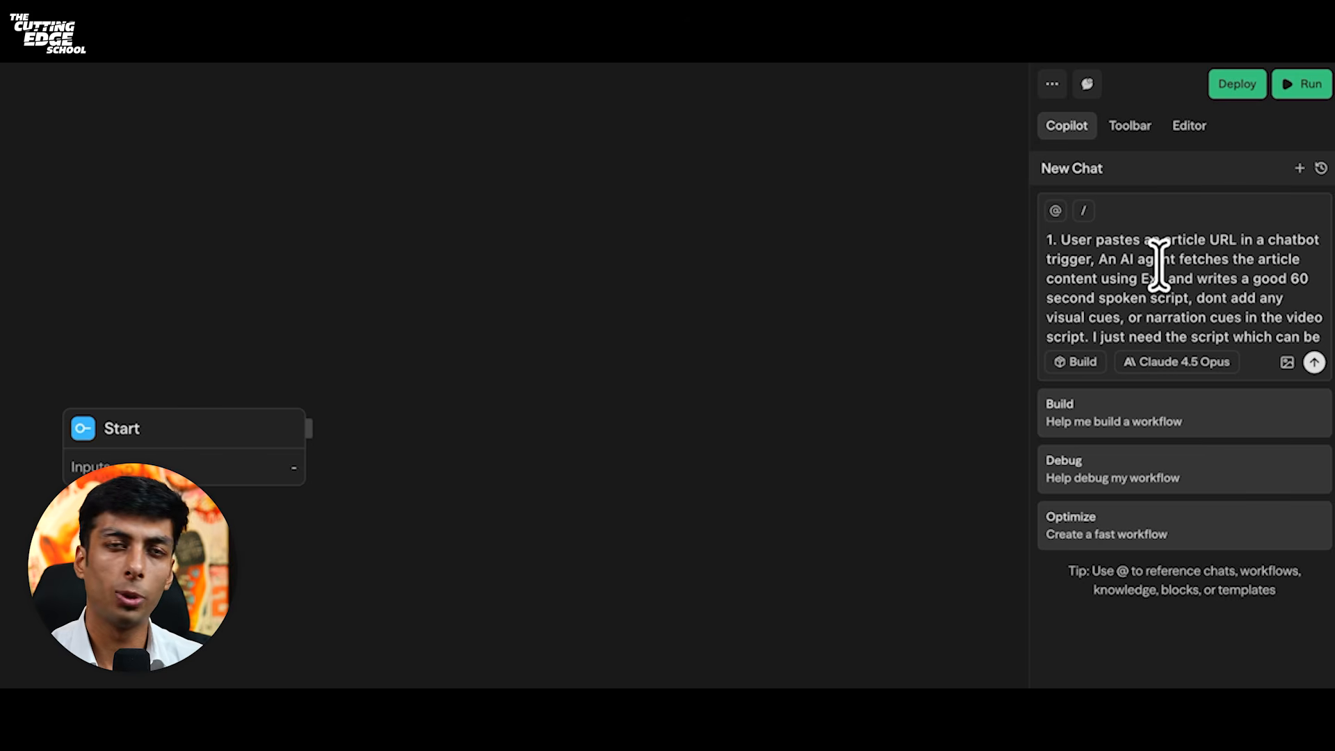
scroll(1157, 265, down, 3)
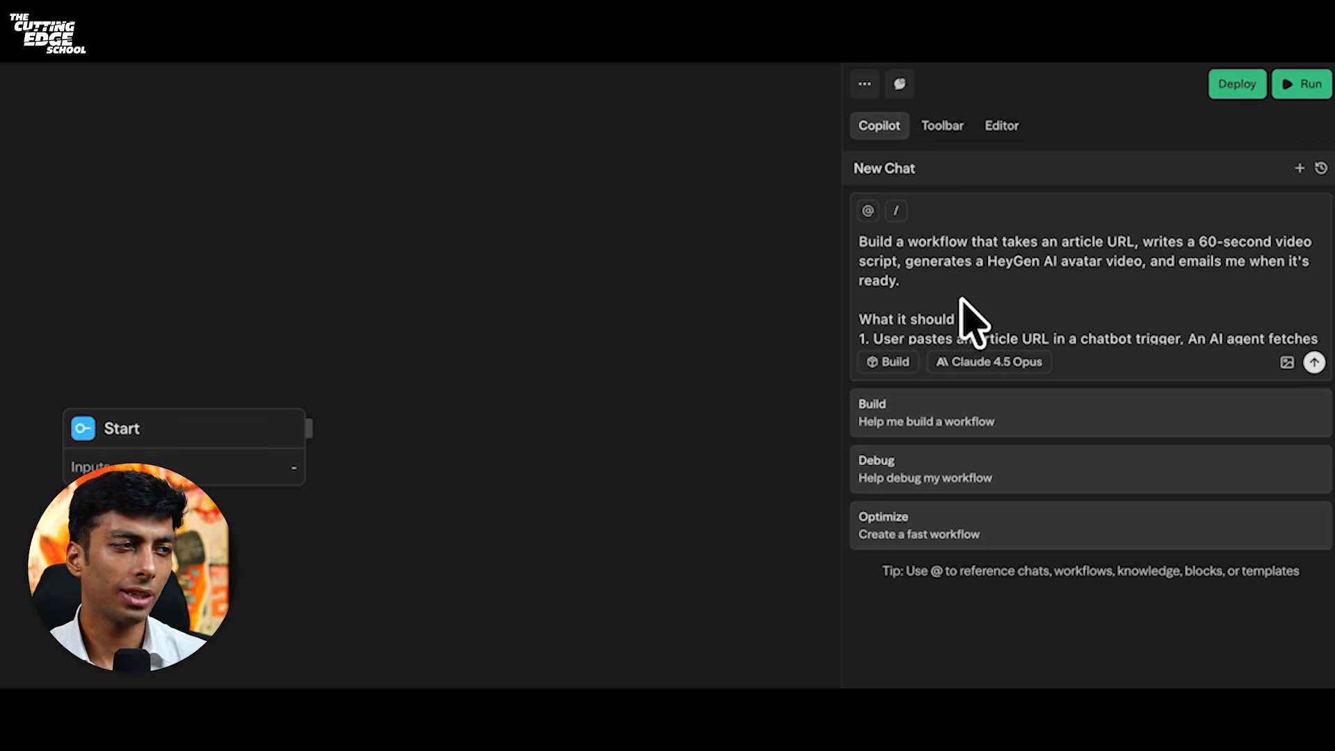
scroll(1028, 289, down, 1)
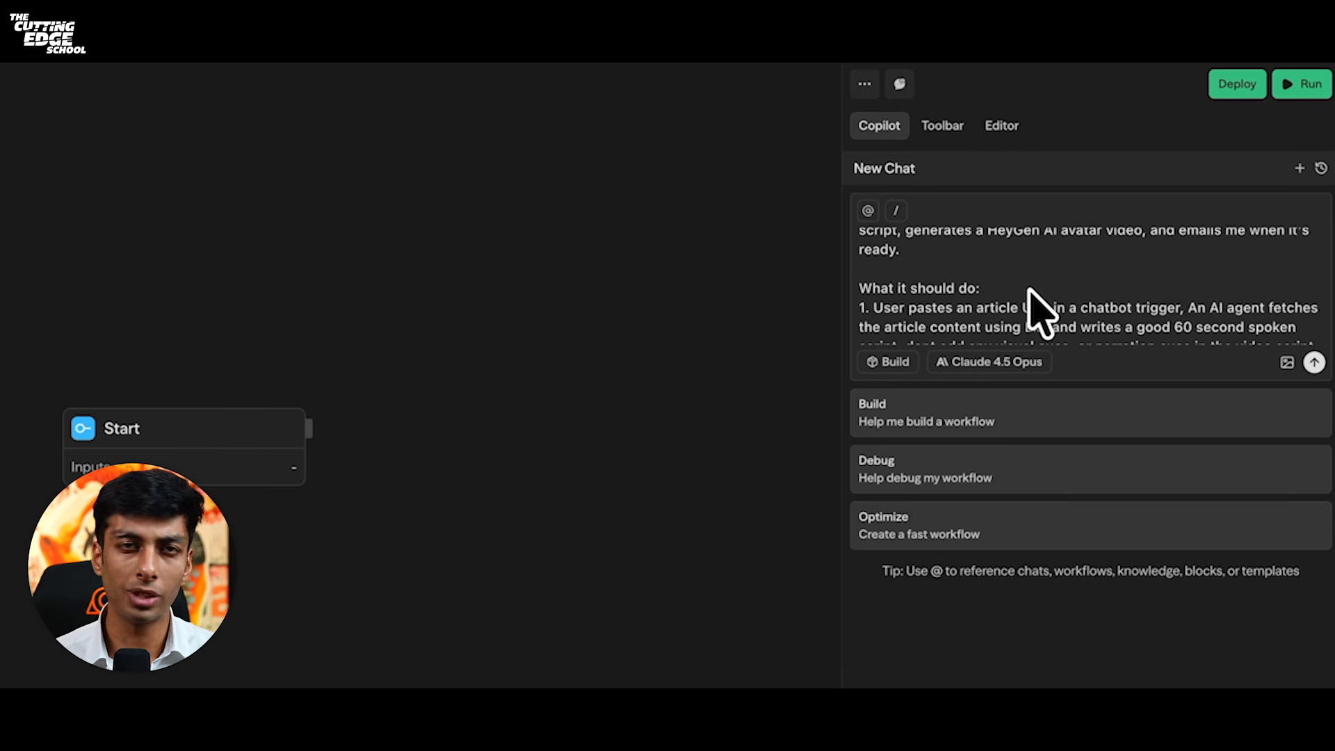
scroll(1036, 313, up, 1)
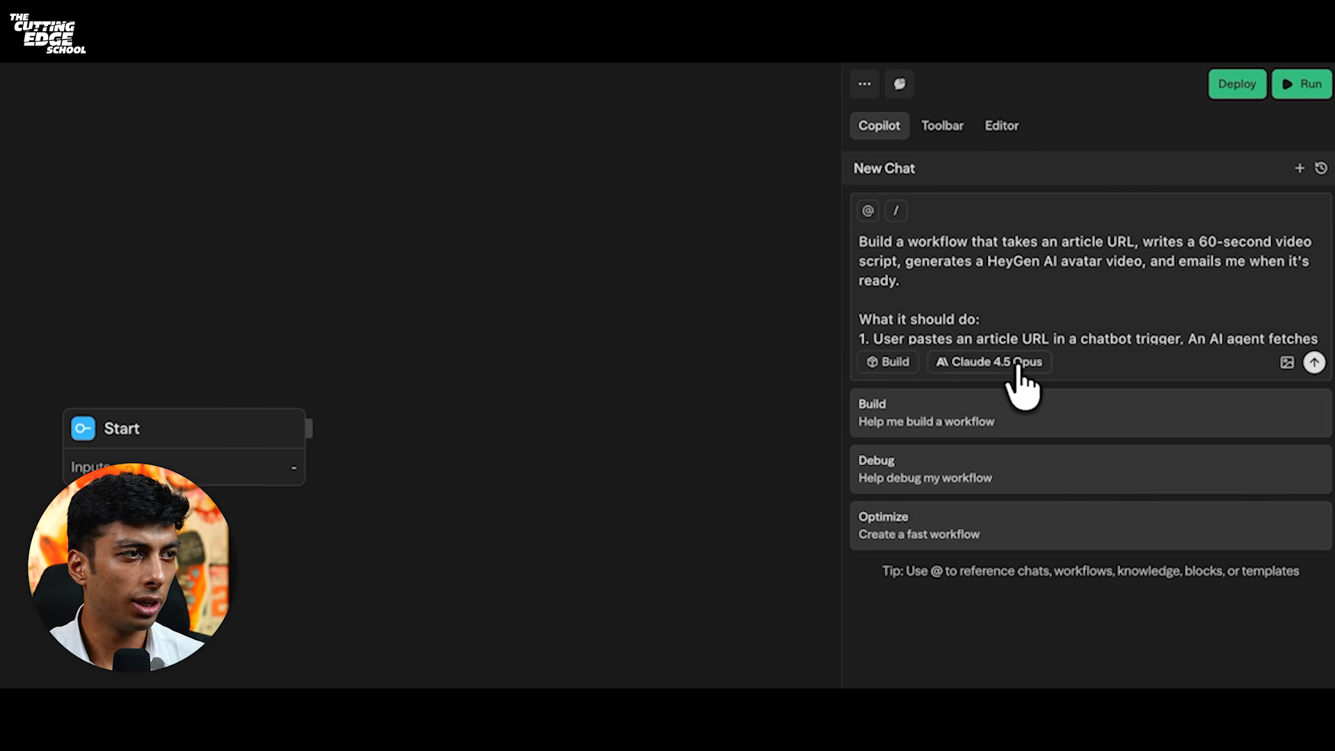
- Send the workflow prompt to Copilot in Build mode, keeping Claude 4.5 Opus as the model
click(1007, 363)
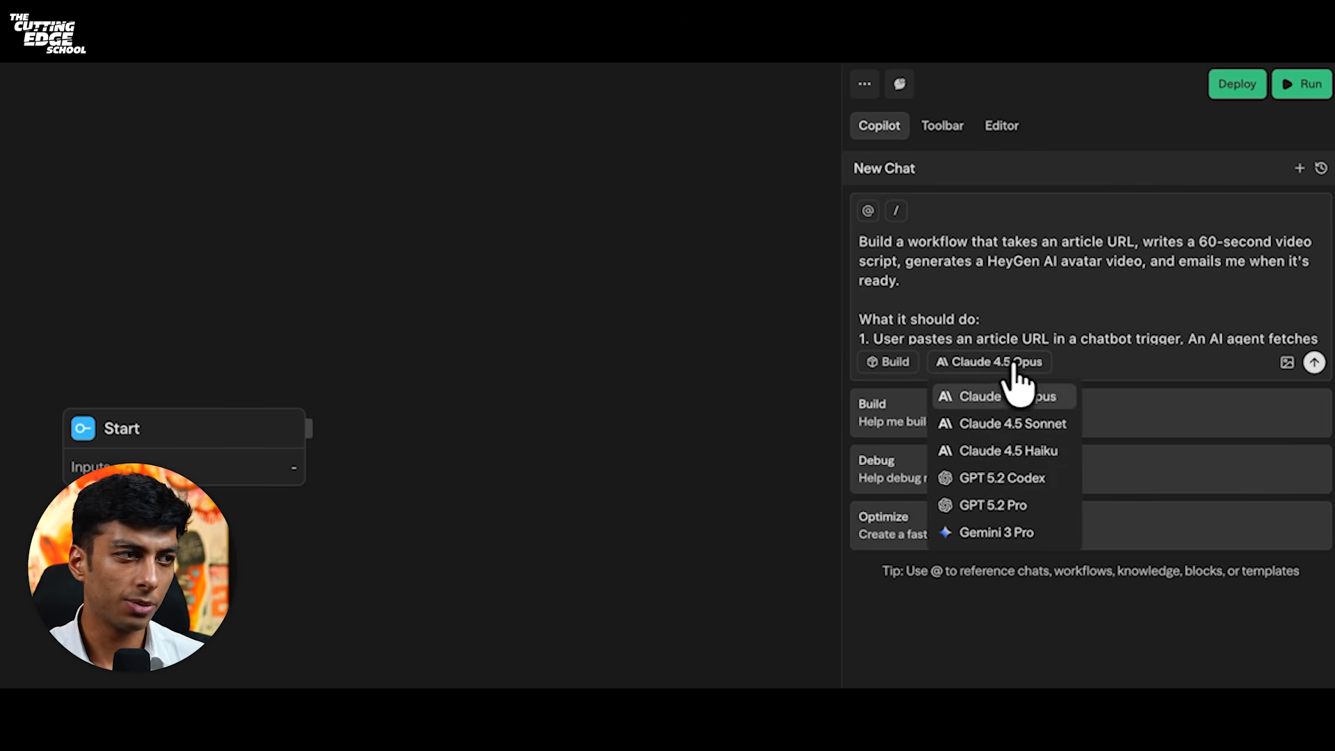
click(1014, 647)
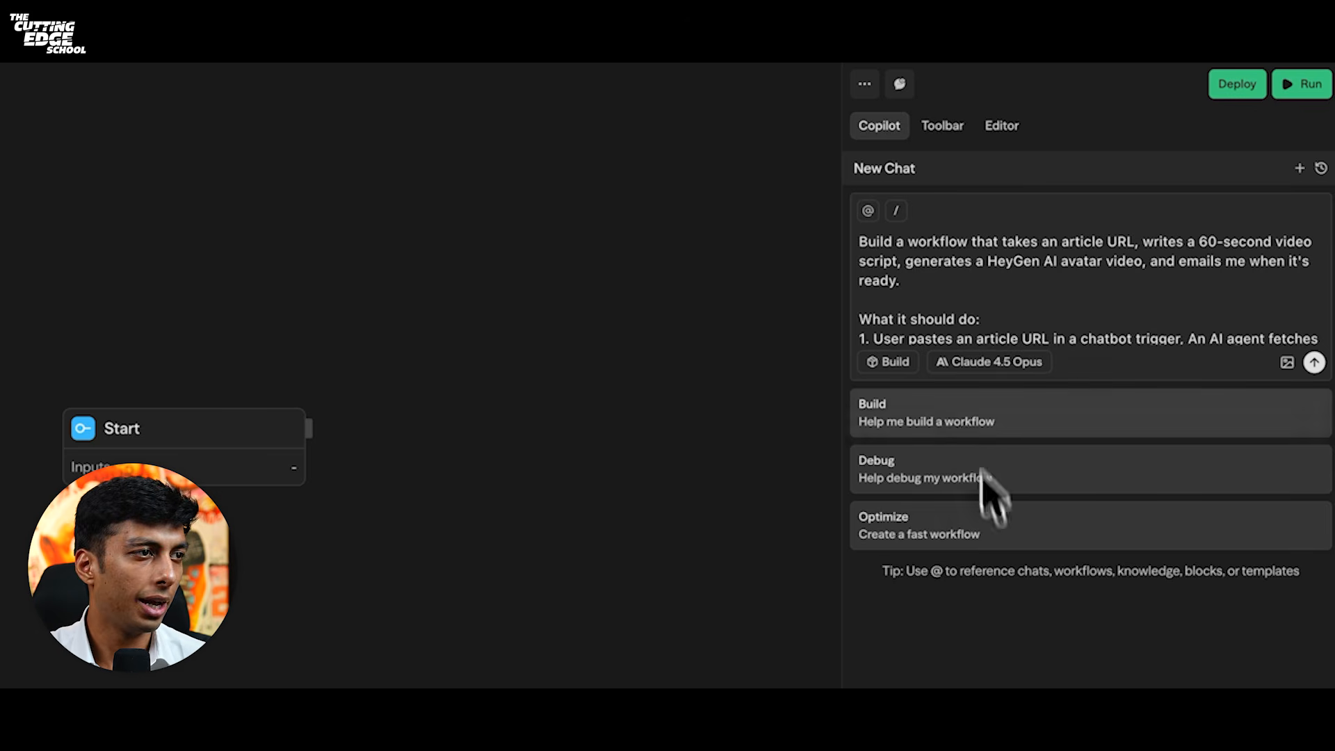
click(887, 362)
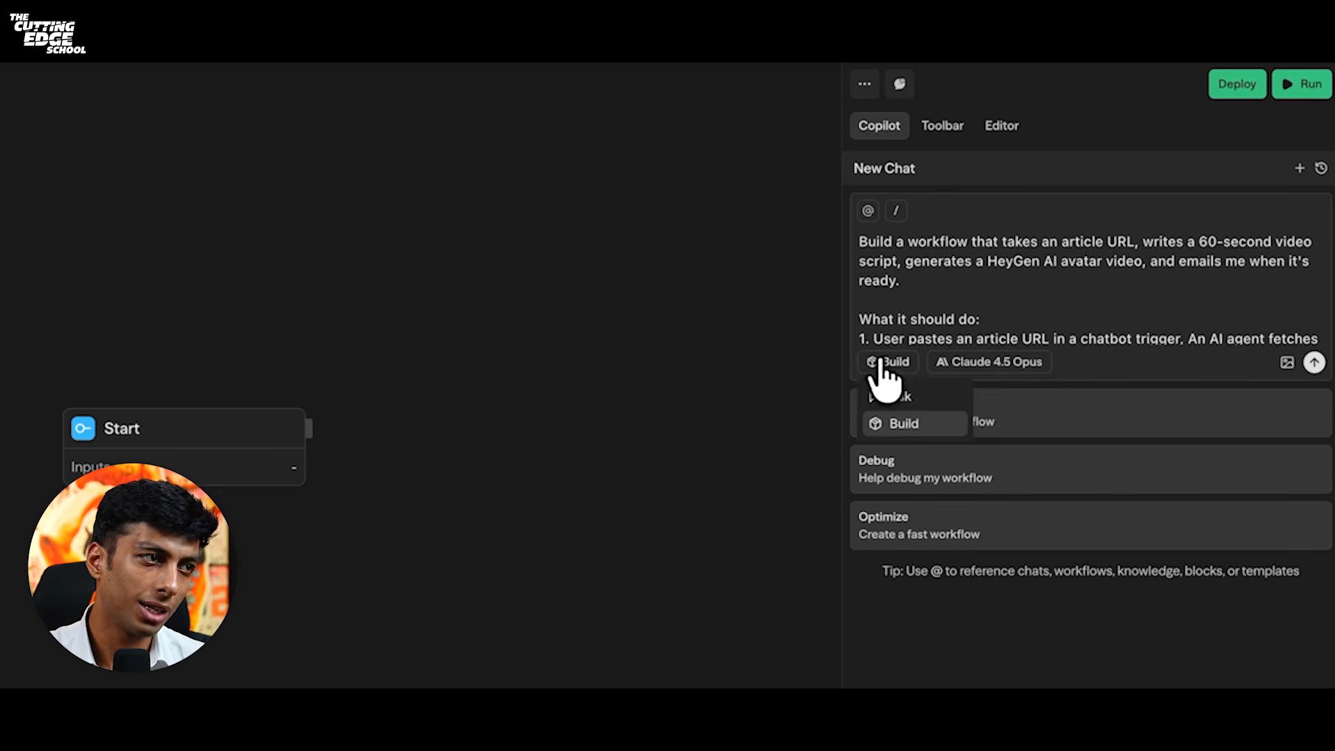
click(917, 426)
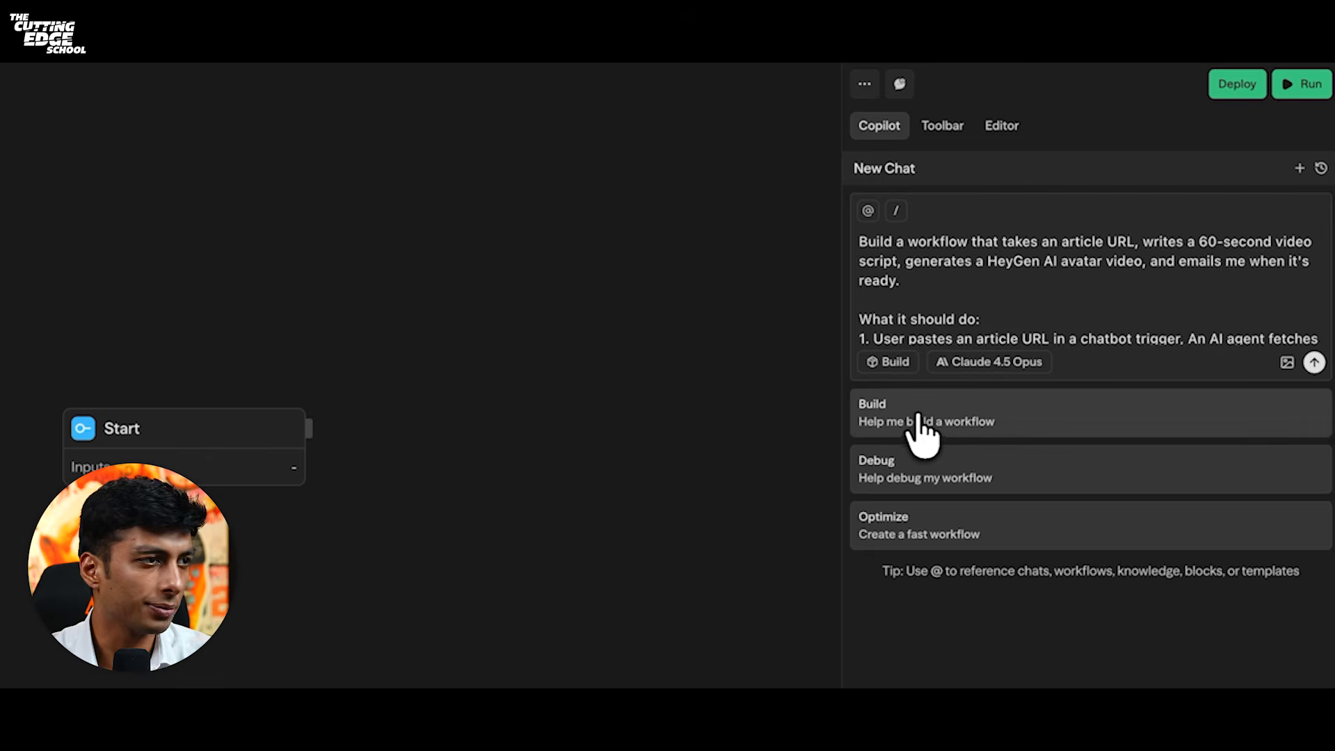
click(1315, 362)
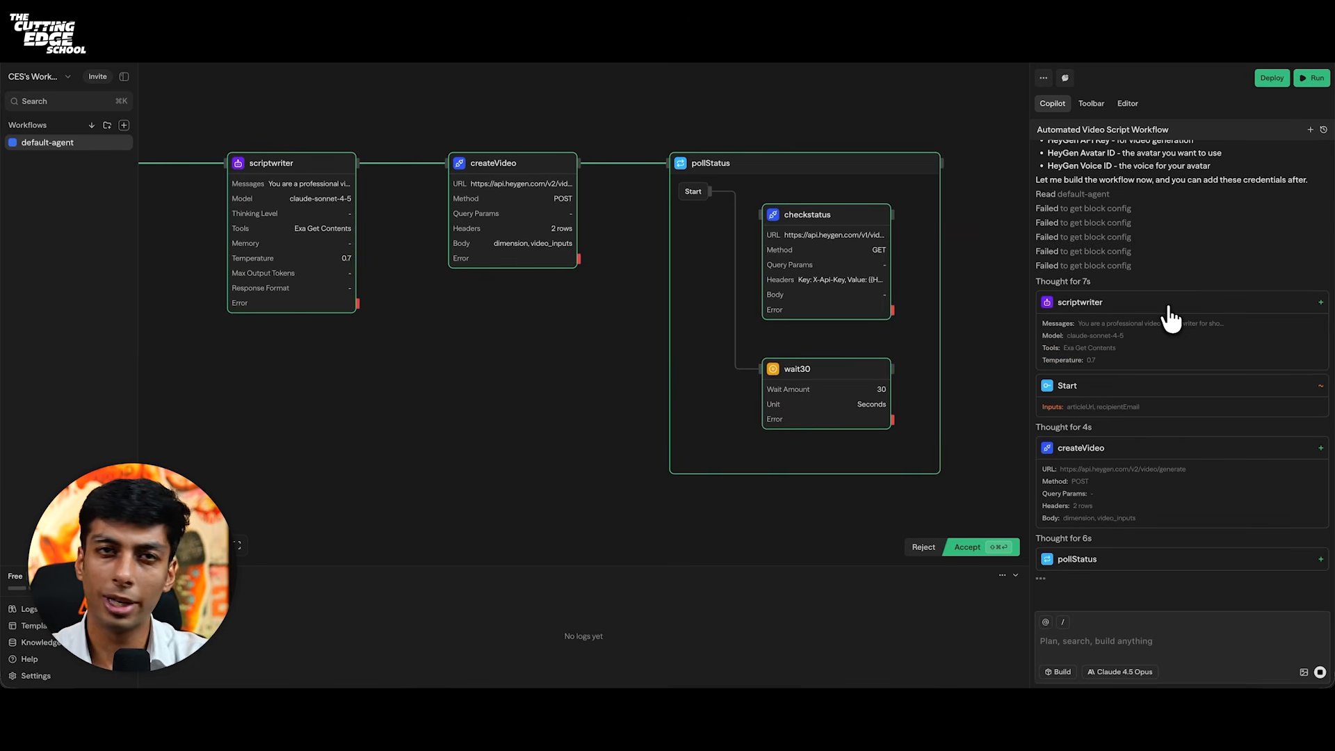
mouse_move(513, 244)
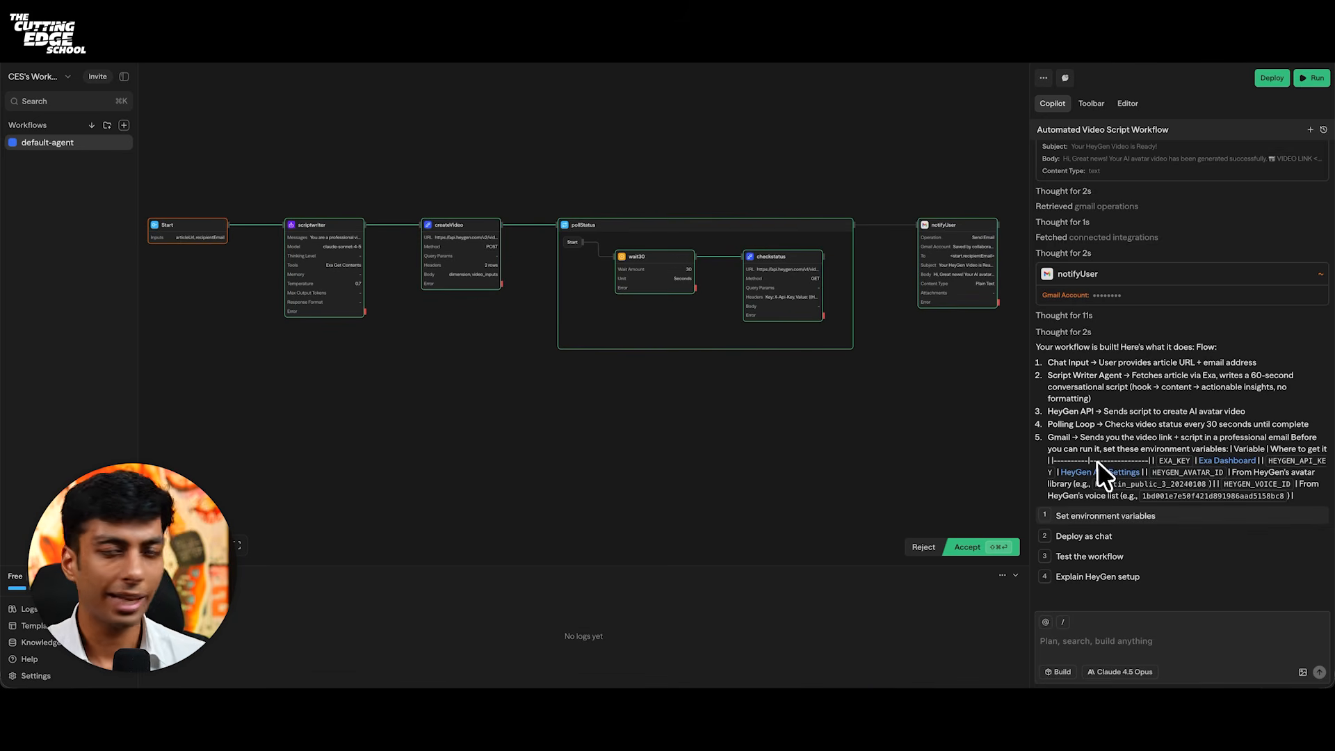
drag(1054, 424, 1239, 409)
drag(1193, 264, 1250, 281)
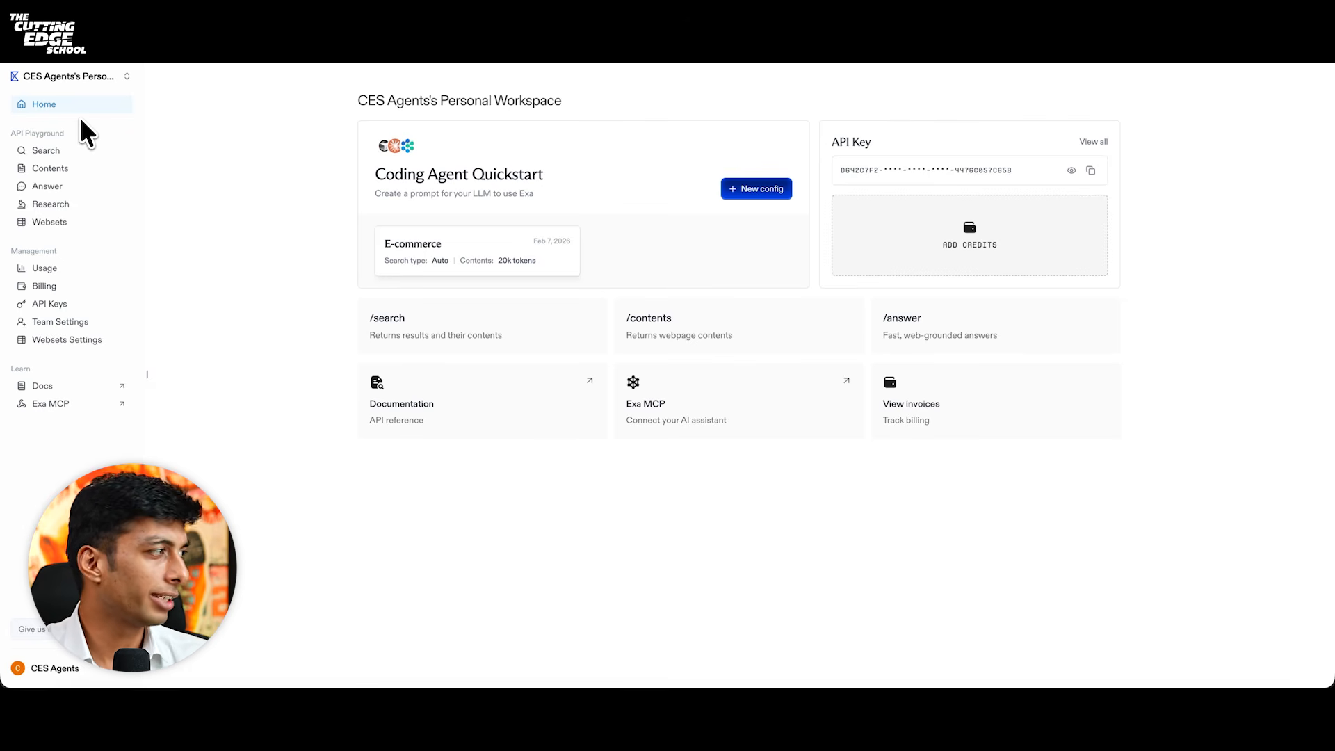
- In the Exa dashboard, create an API key named "sim ai" and copy it
click(56, 305)
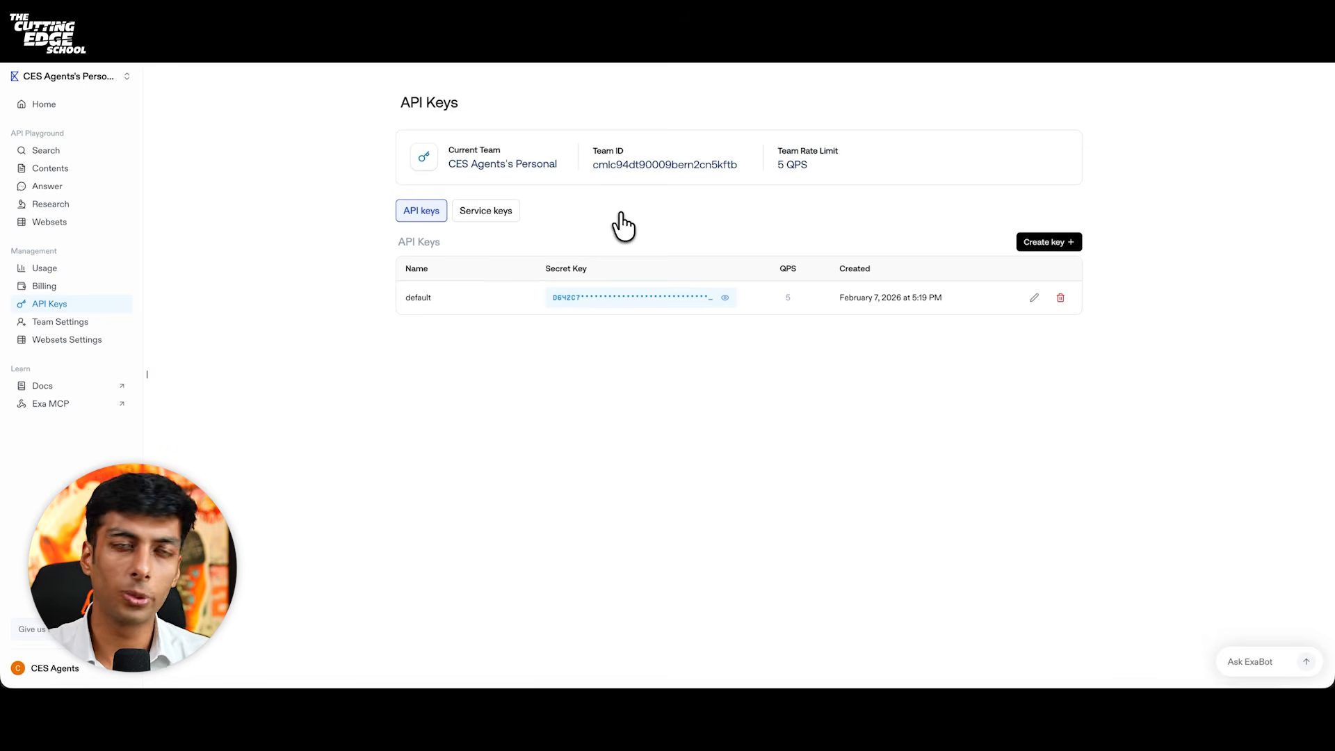
click(1062, 243)
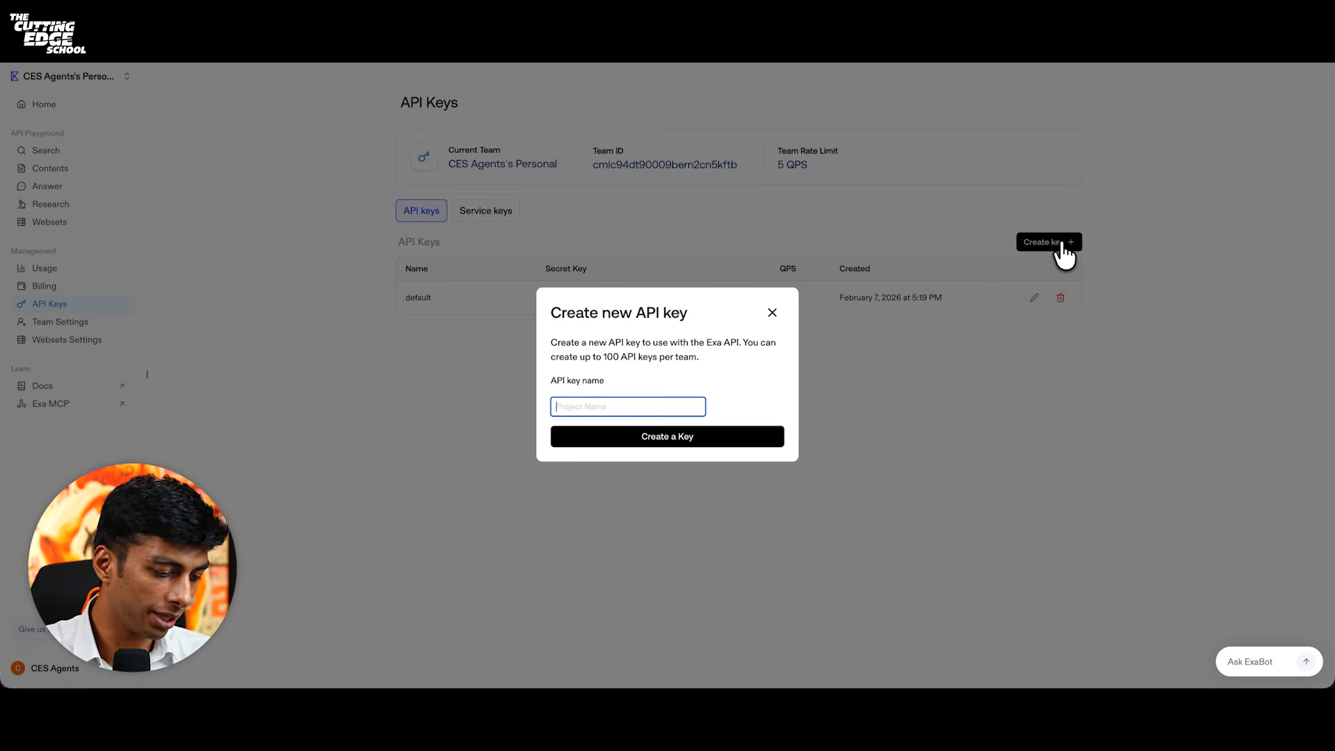
text(sim ai)
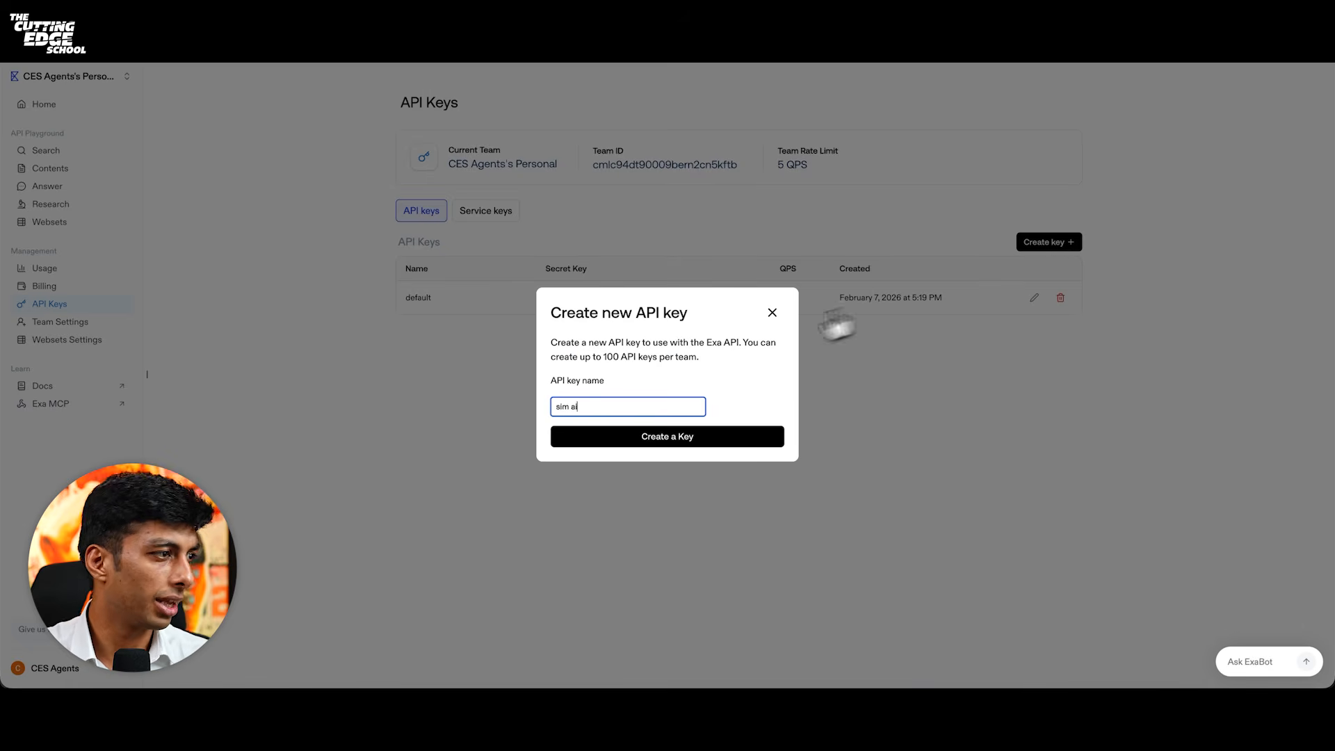
click(688, 438)
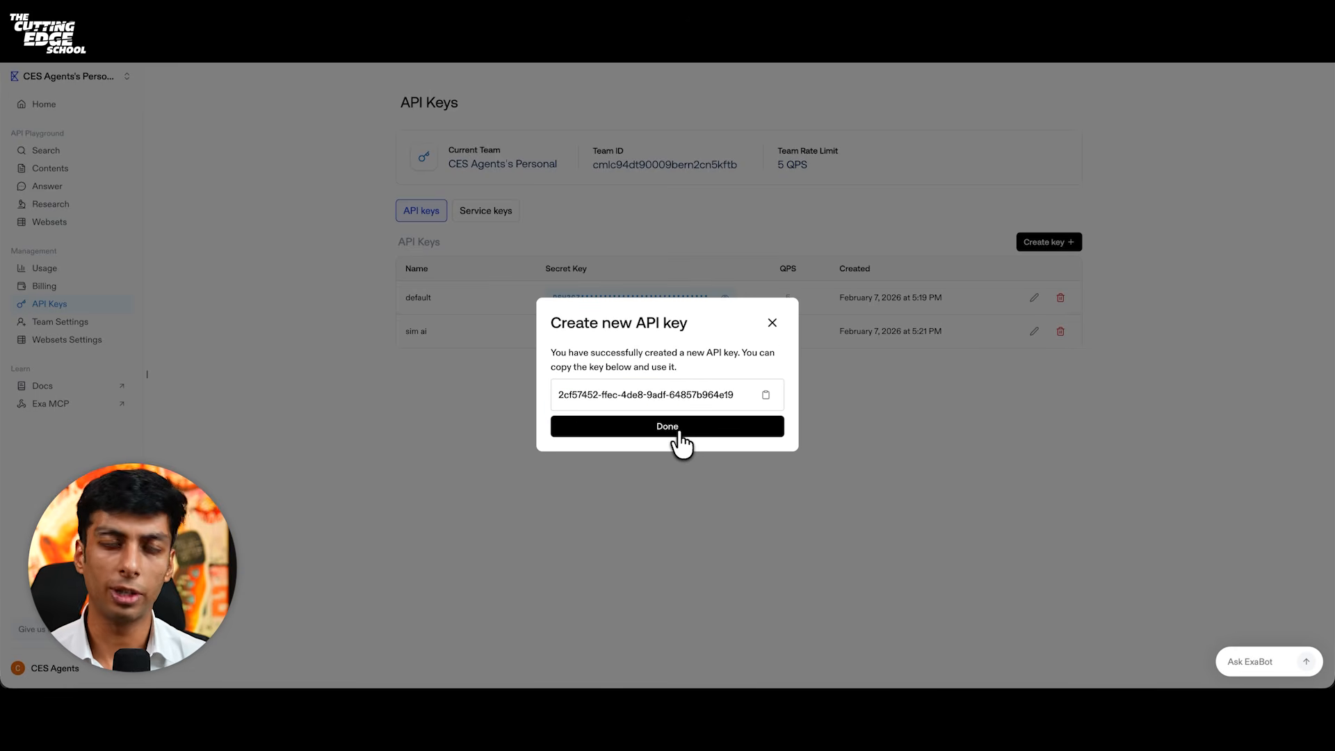
click(766, 395)
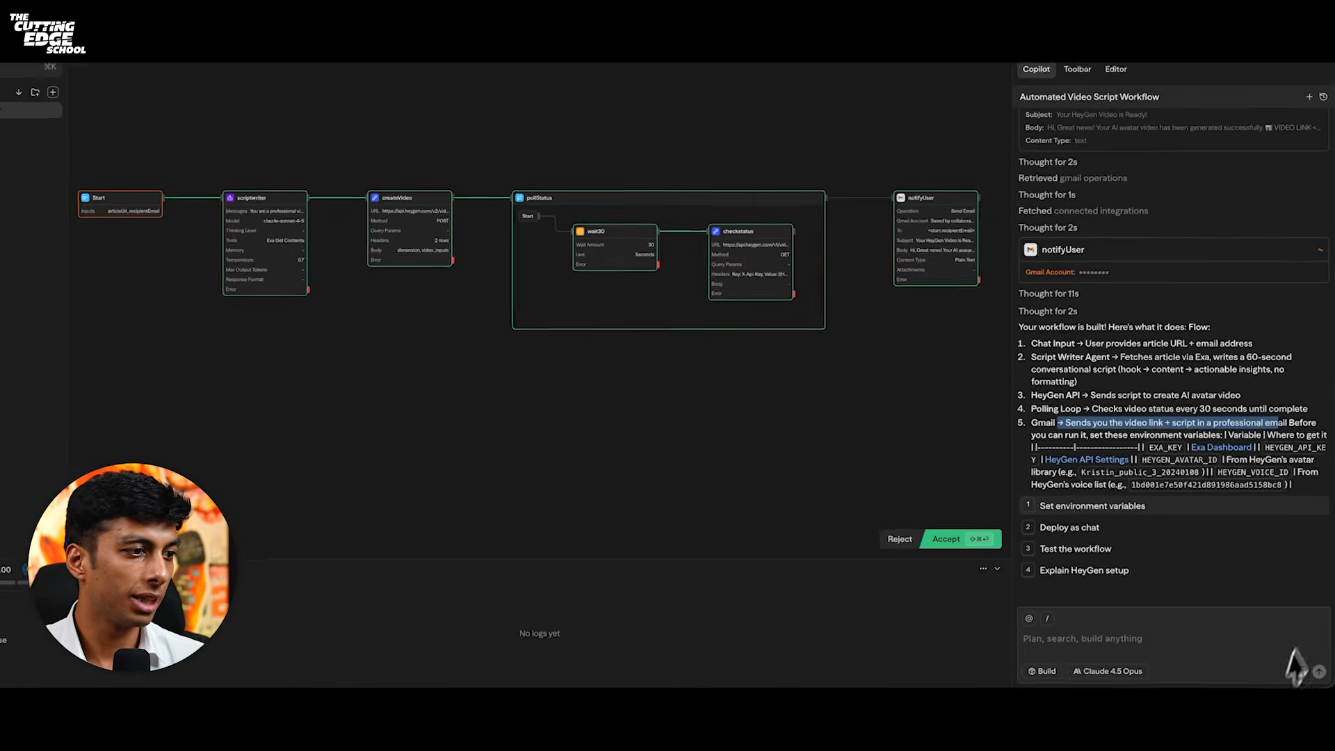
- Back in Sim, start a Copilot message with "this is my exa key -" followed by the copied Exa API key
text(this is my exa)
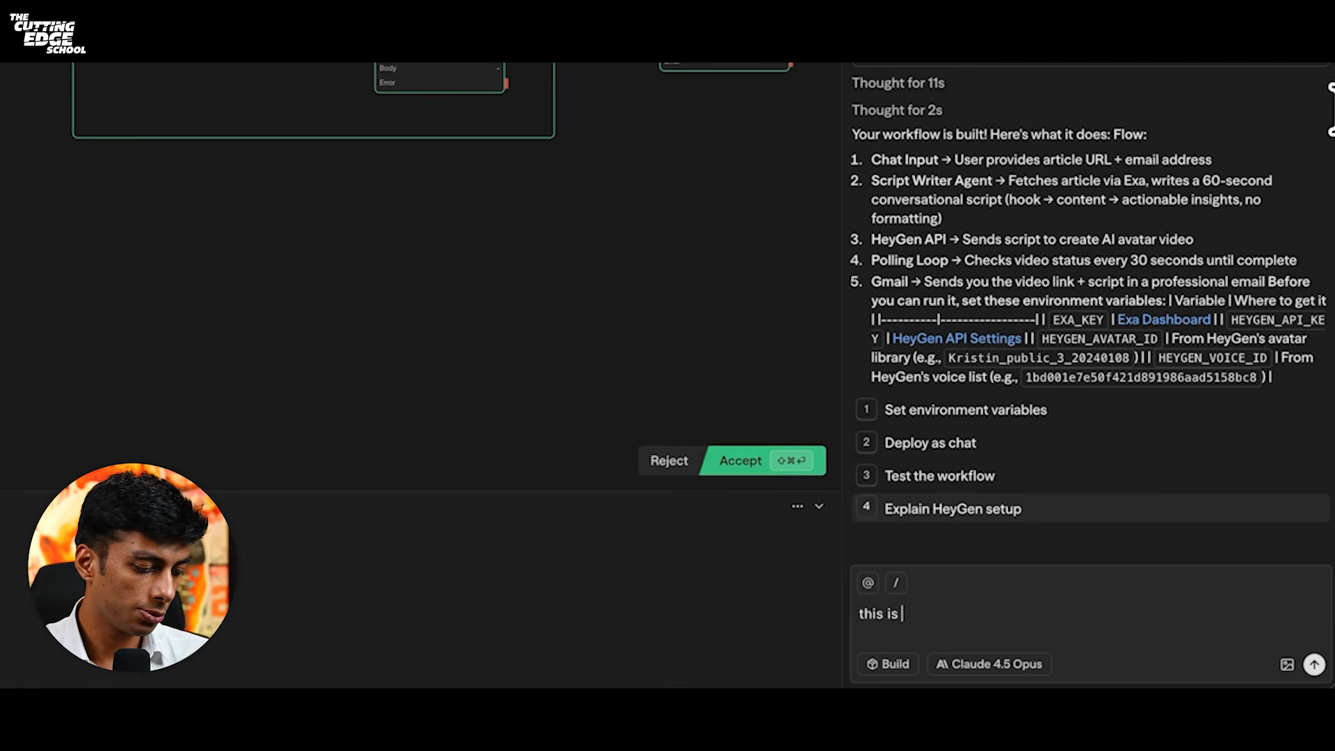
text( key -)
key(ctrl+v)
key(shift+Return)
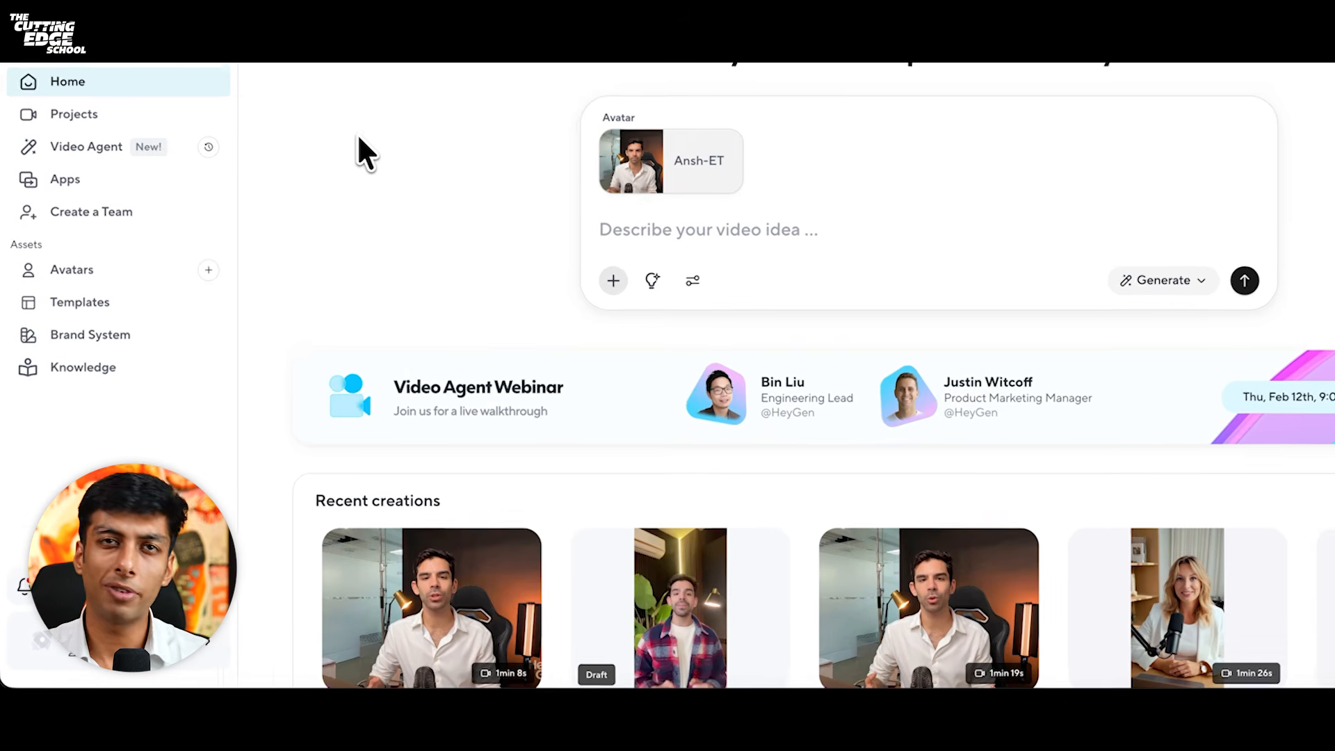
- In HeyGen, open the API section of the account settings
click(112, 643)
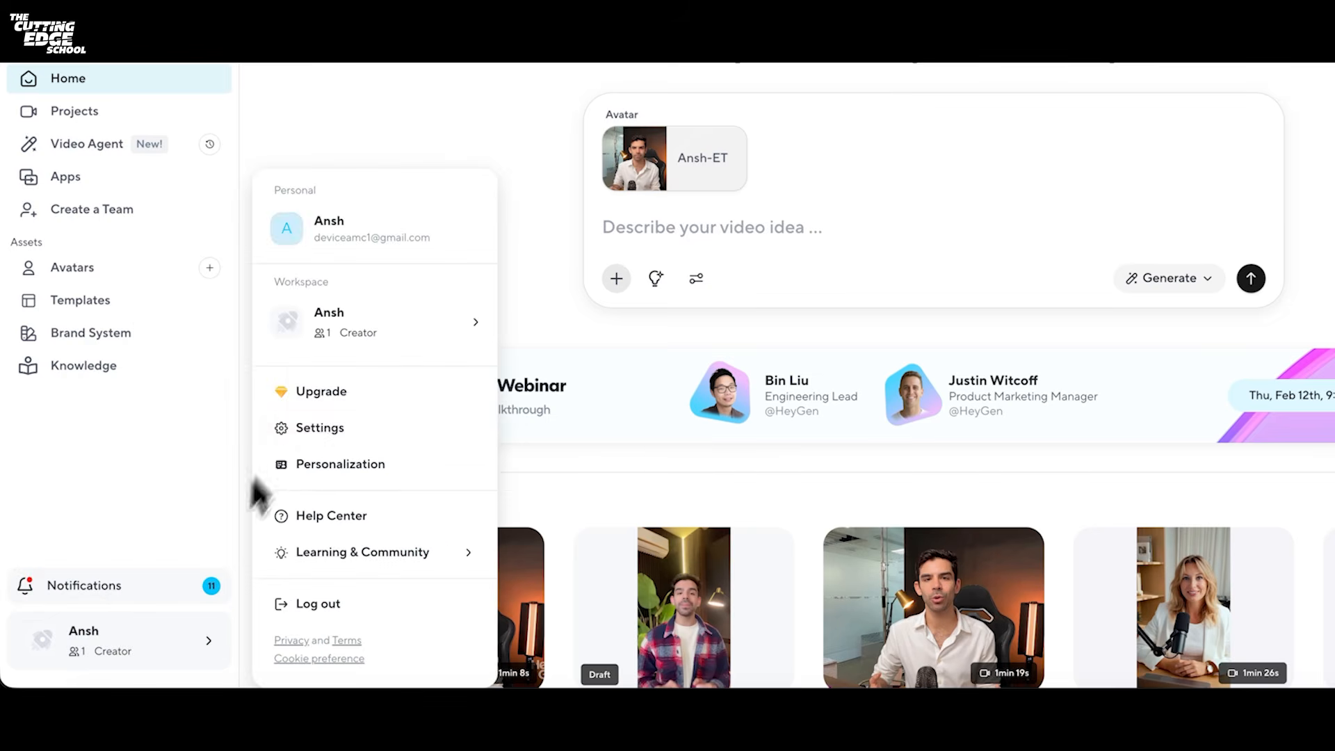
click(285, 427)
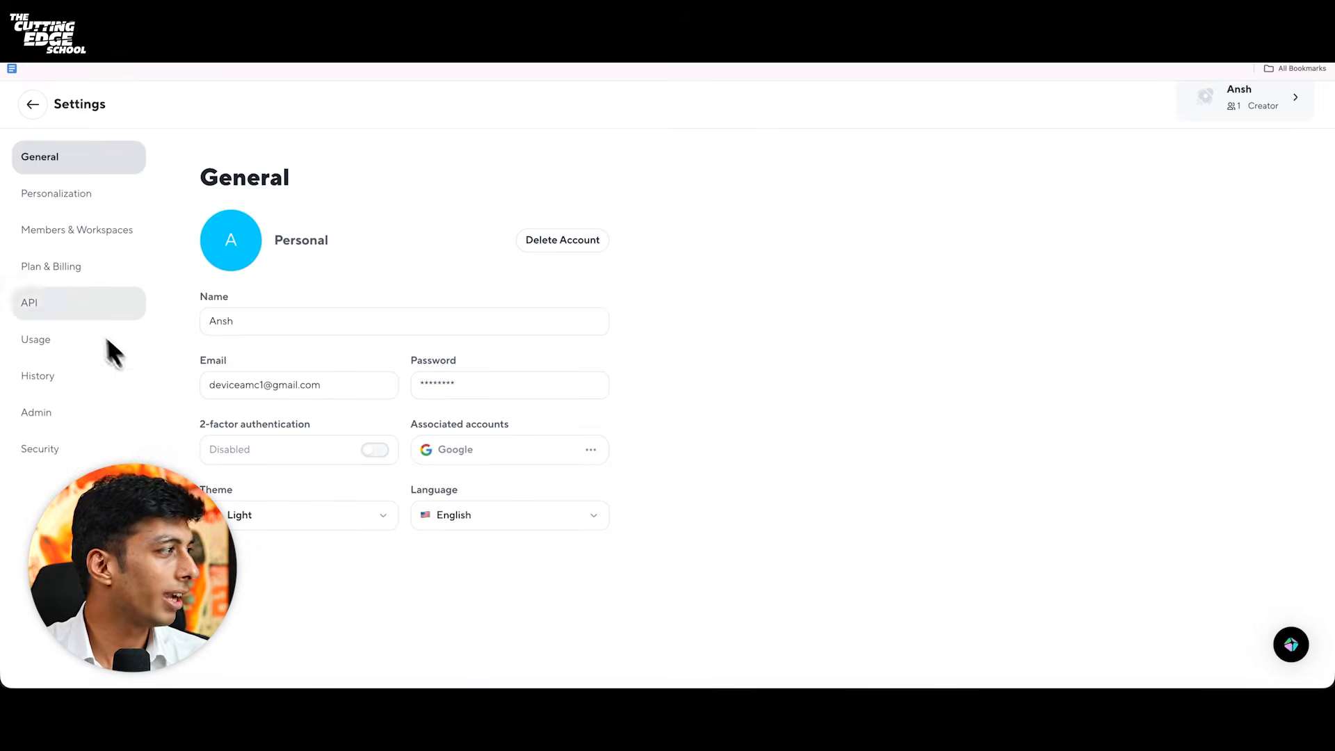
click(73, 300)
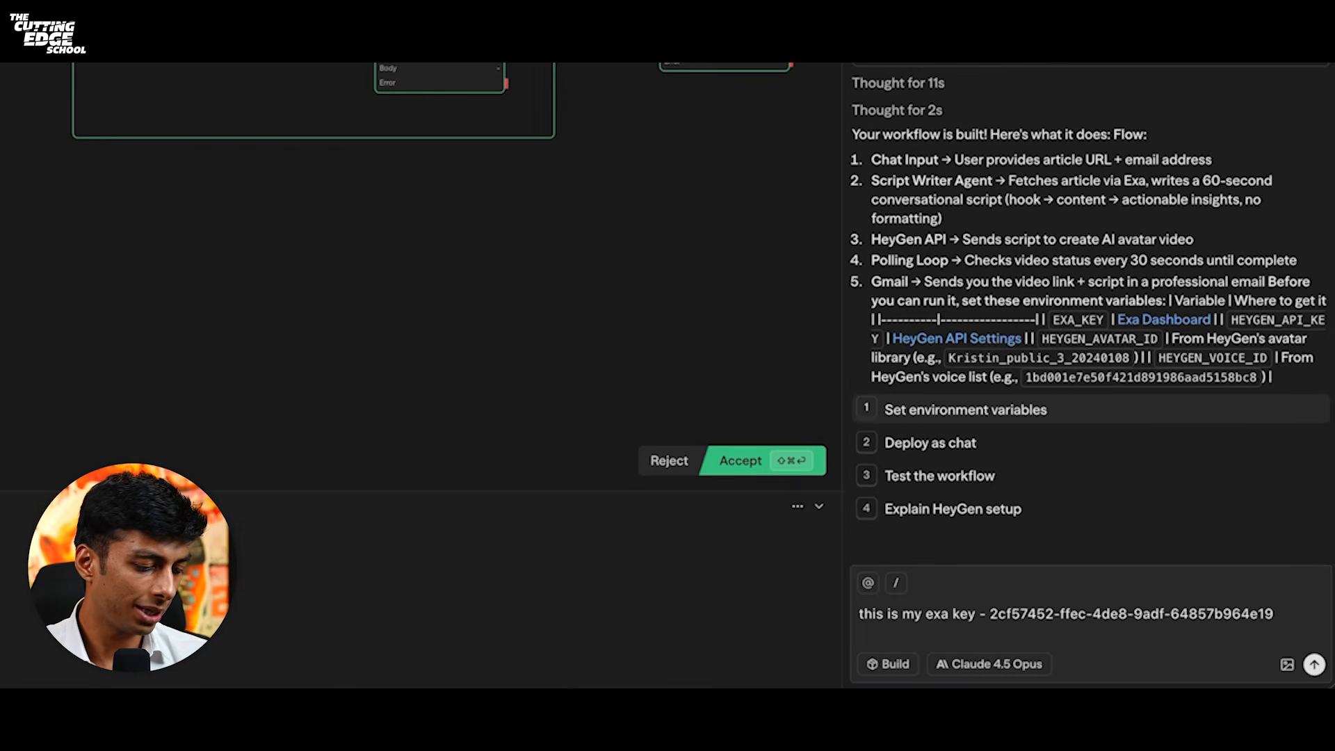
- Add a new line to the Sim Copilot message reading "heygen API key -" followed by the pasted HeyGen API key
key(shift+Return)
text(heygen API key -)
key(super+v)
key(shift+Return)
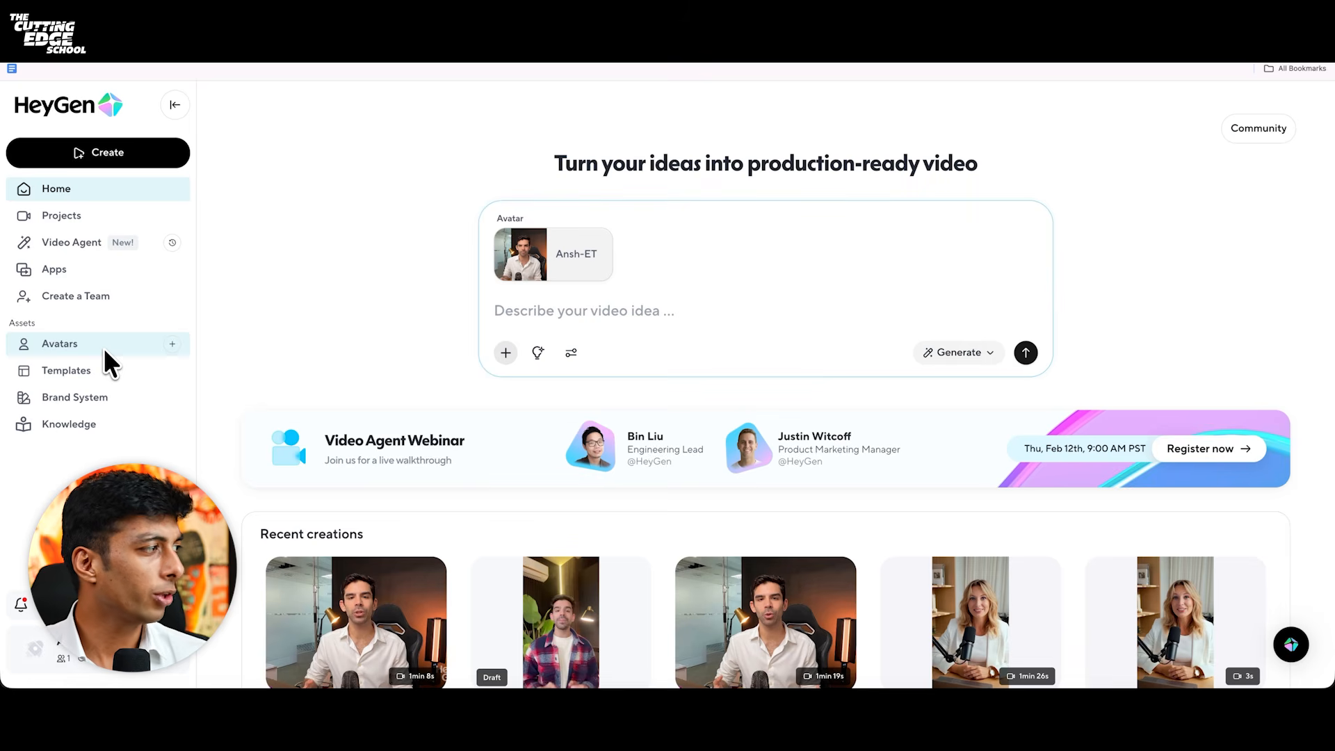
- In HeyGen, open the personal avatars and copy the avatar ID of the white-shirt look
click(103, 347)
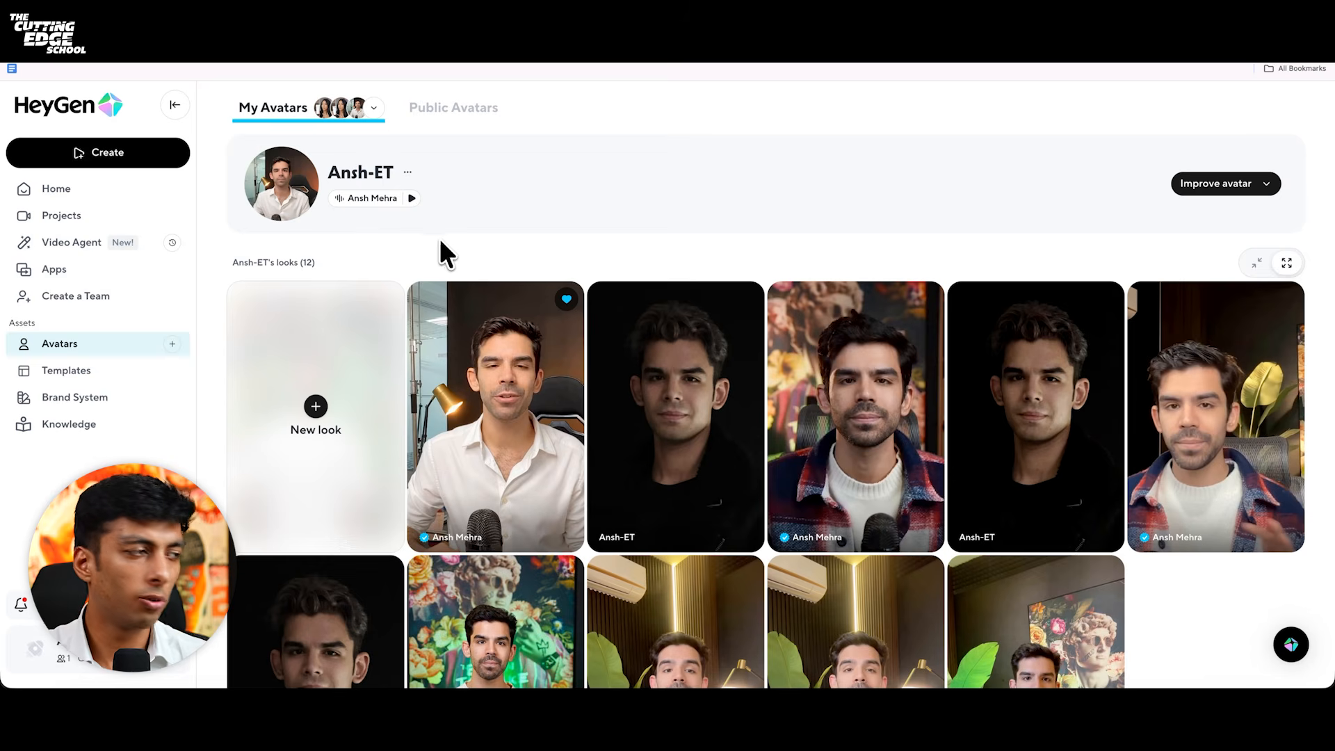
mouse_move(474, 299)
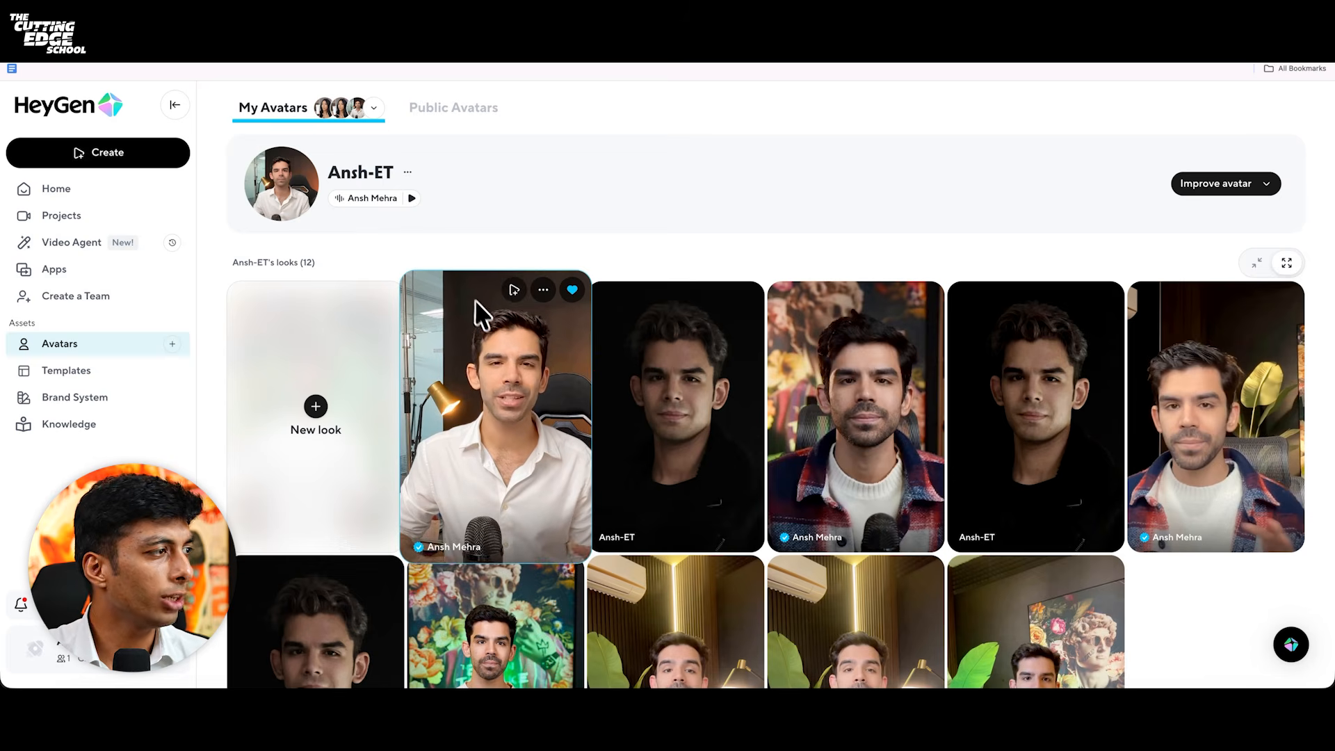
click(534, 288)
click(550, 381)
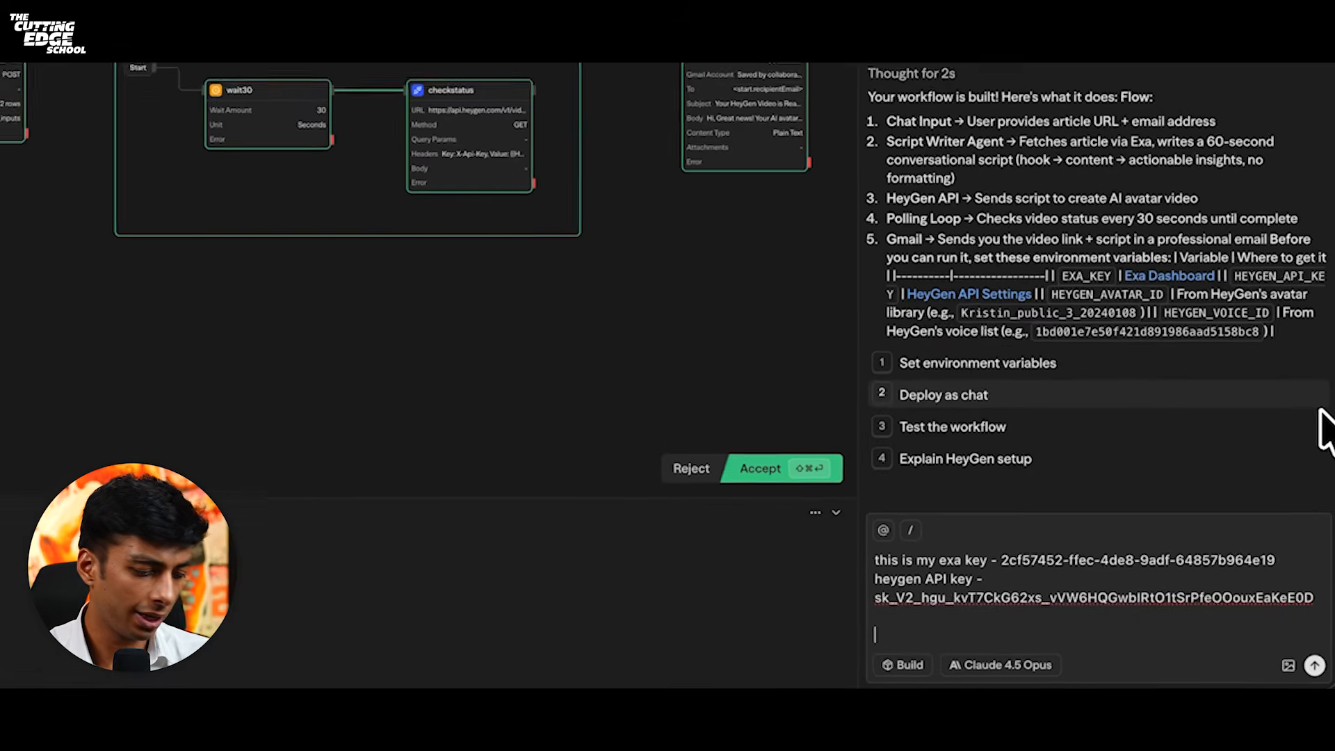
- Back in Sim, add a line reading "Heygen avatar ID -" followed by the copied avatar ID to the Copilot message
text(H)
text(eygen avatar ID -)
key(super+v)
key(shift+Return)
key(shift+Return)
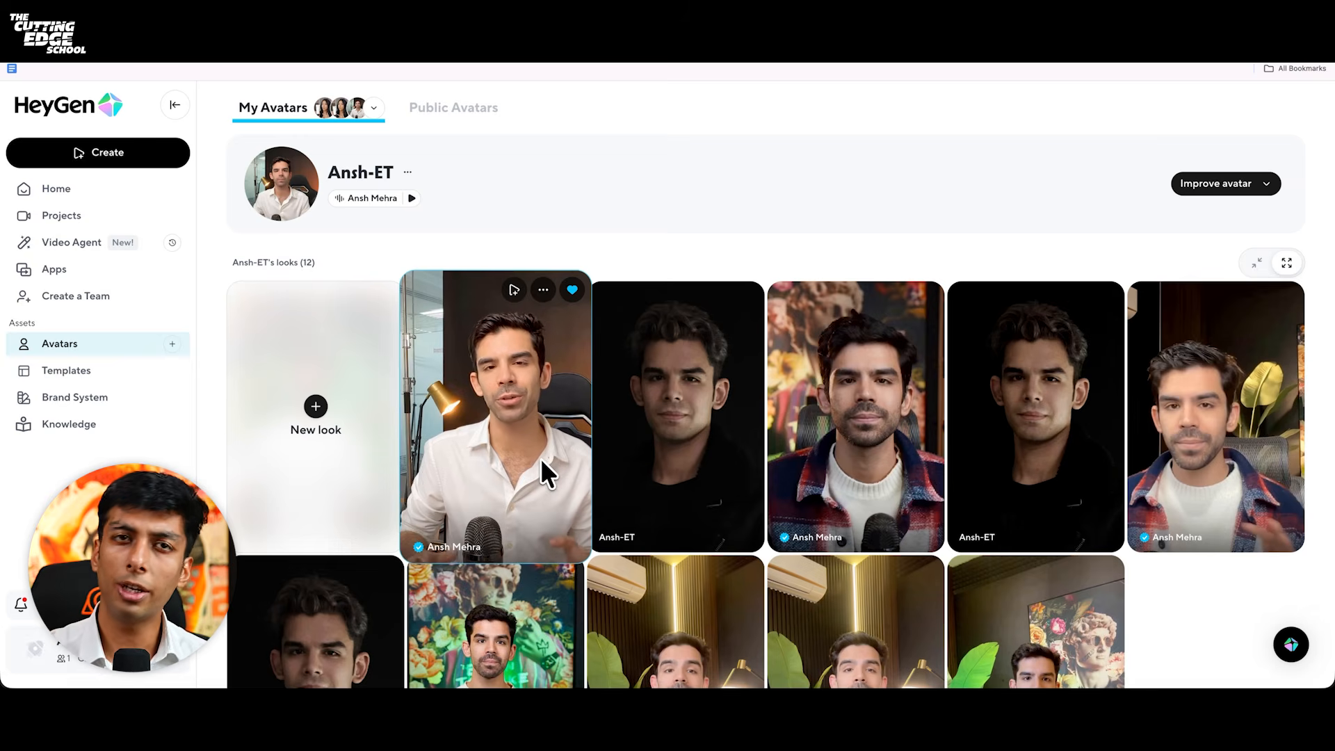
- In HeyGen, open the white-shirt look's voice list and copy the voice ID of its default, selected voice
click(542, 461)
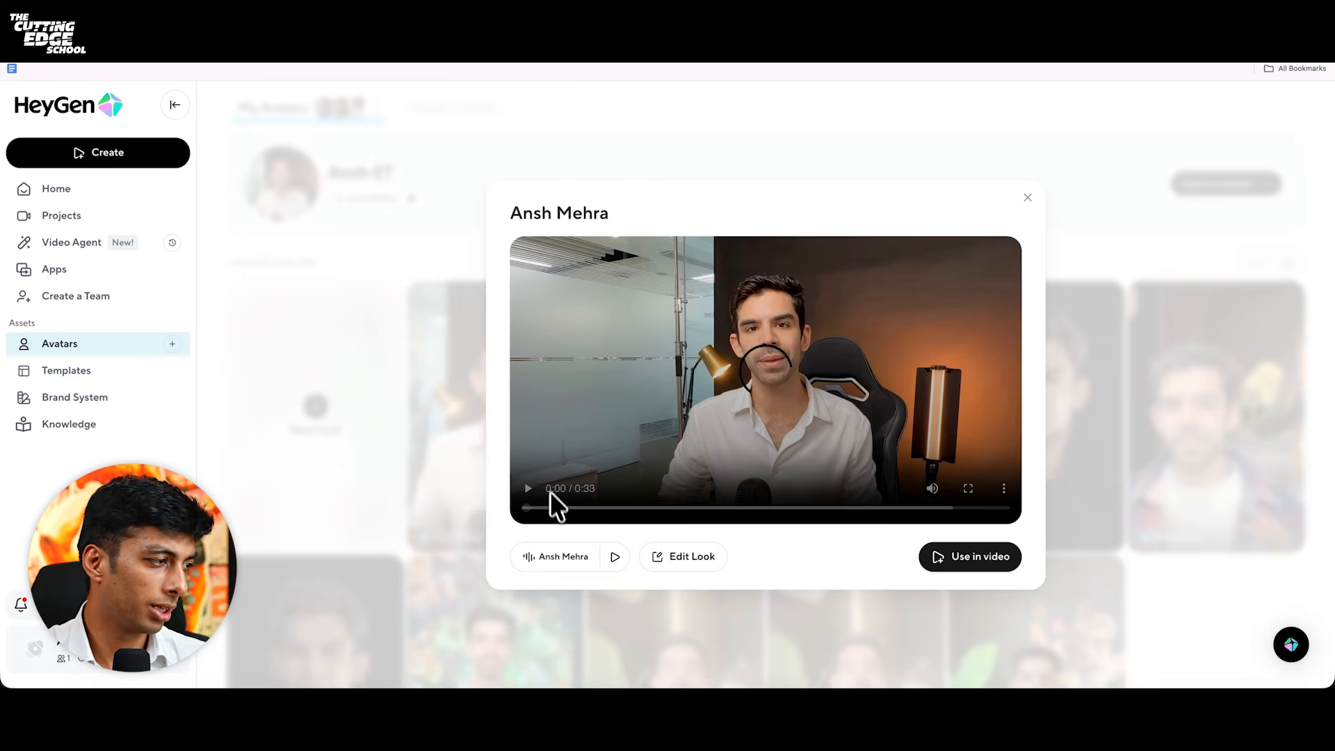
click(555, 554)
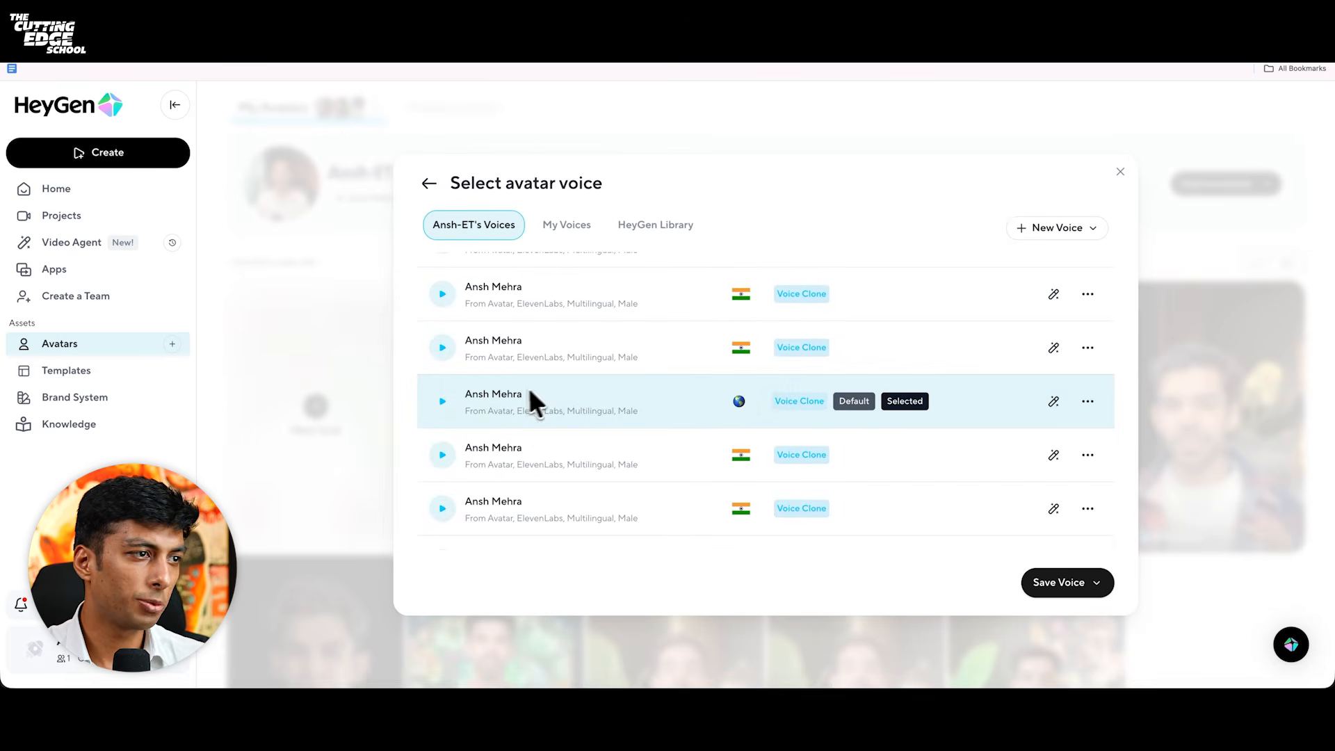
click(1089, 402)
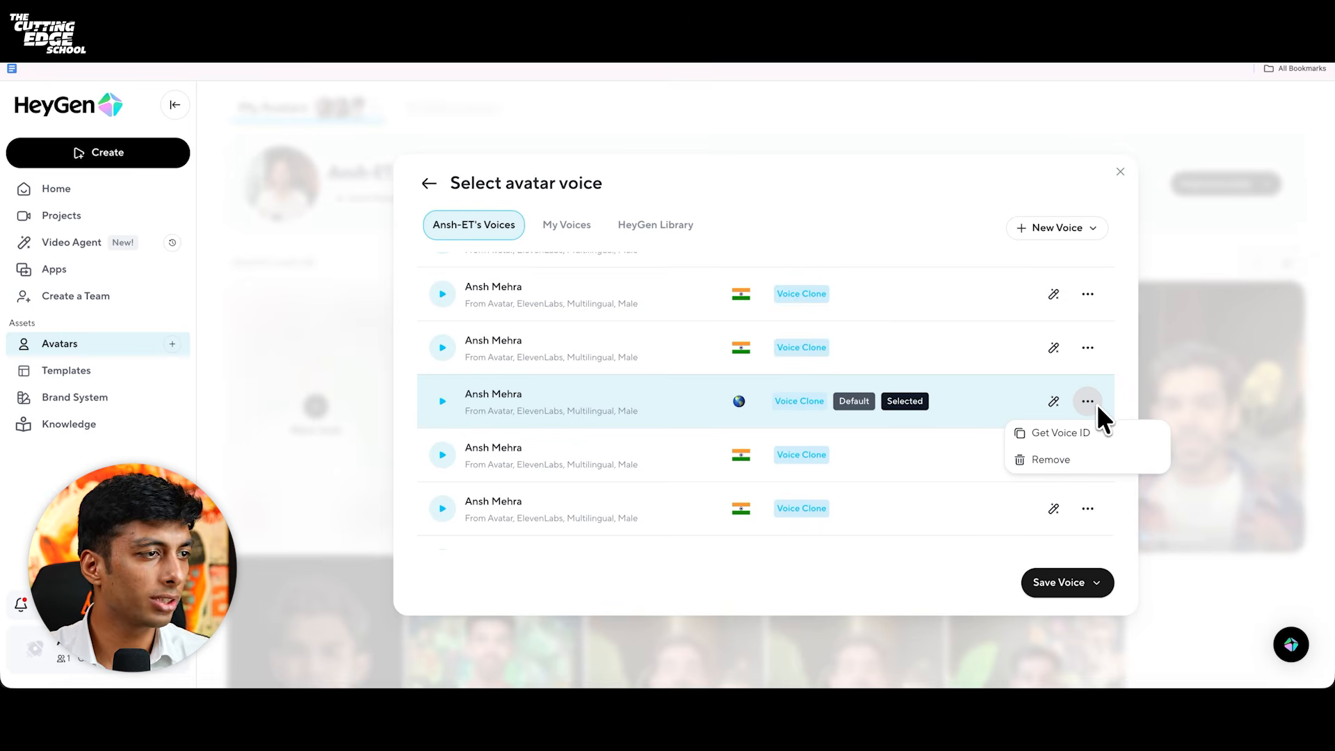
click(1095, 425)
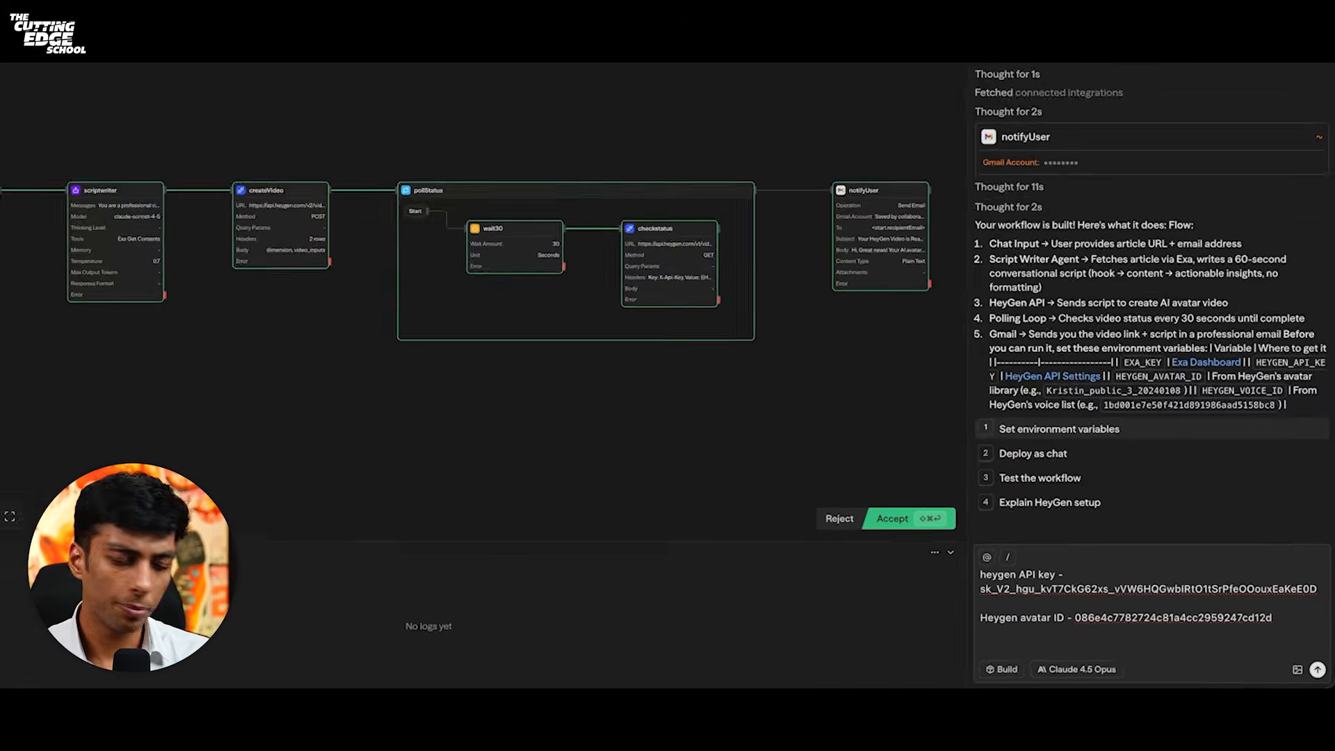
- Add "Heygen voice Id -" with the copied voice ID to the Sim Copilot message, send it and allow the four variables
text(Heygen voi)
scroll(1071, 599, up, 1)
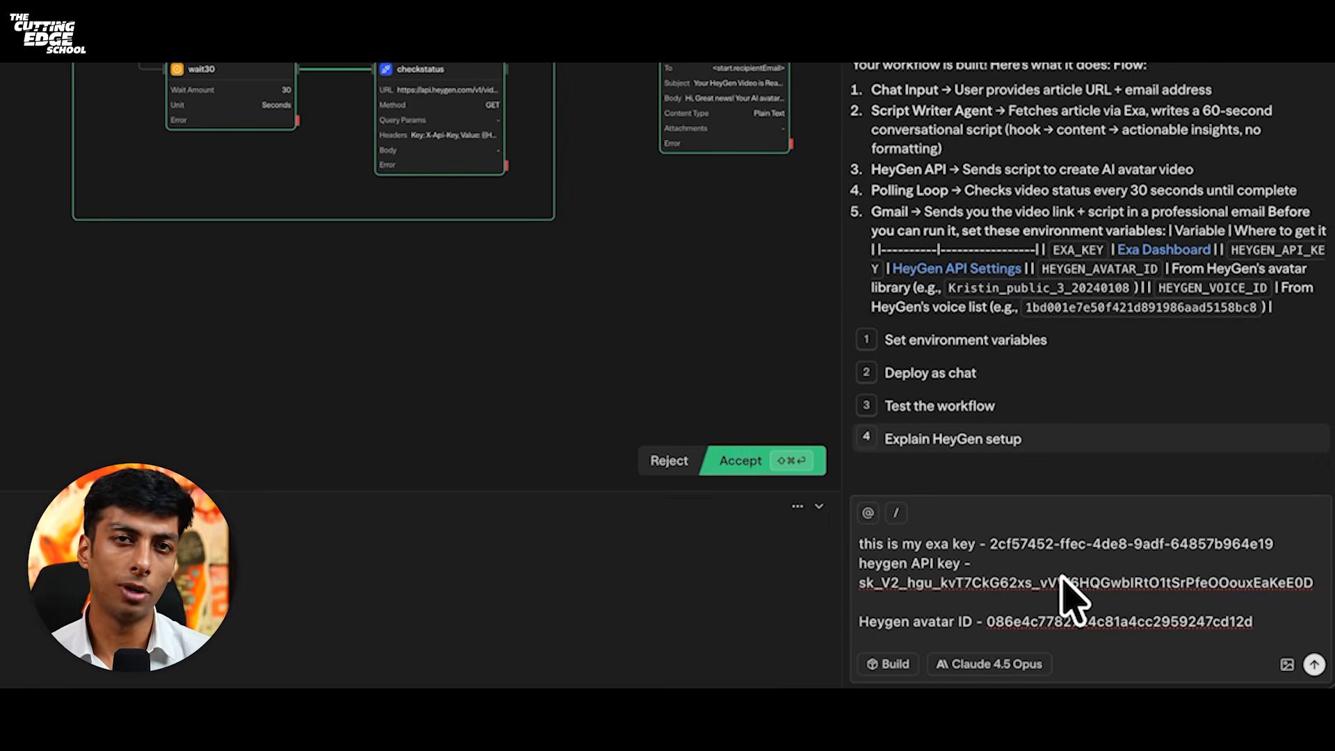
click(1316, 665)
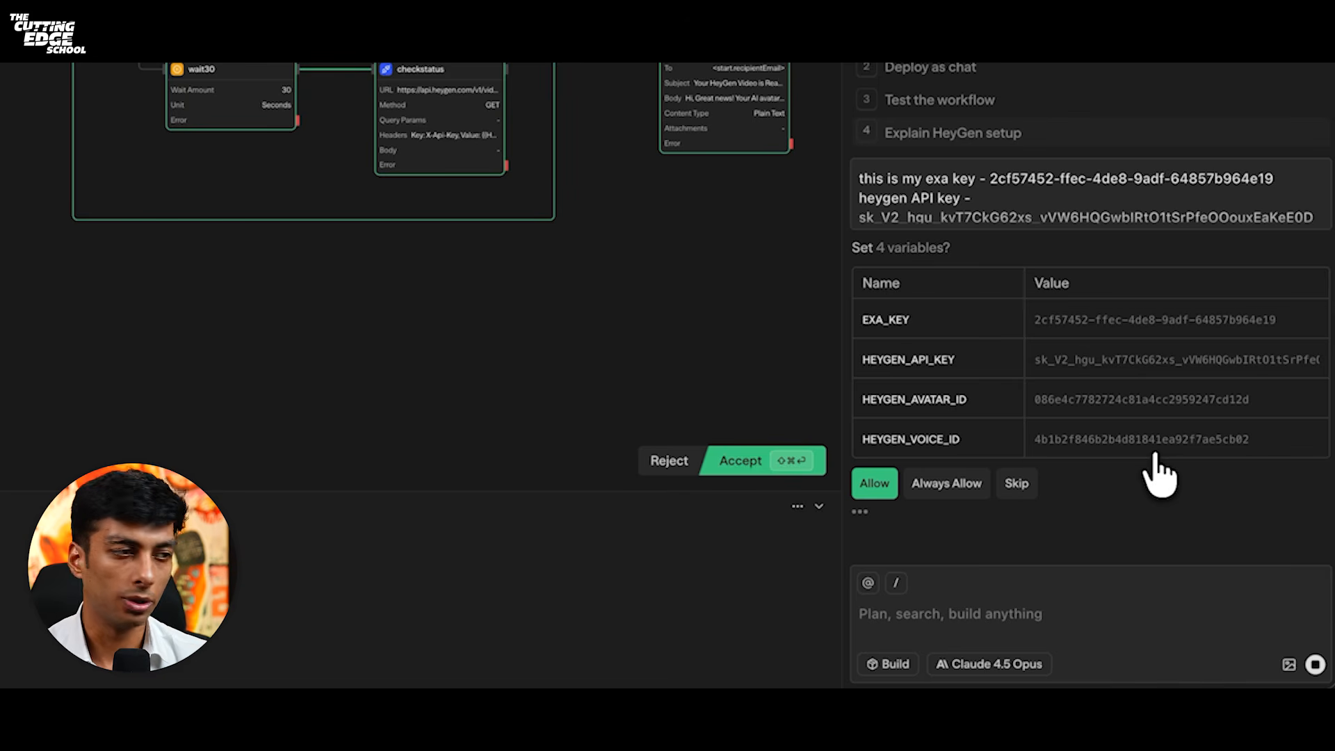
click(862, 487)
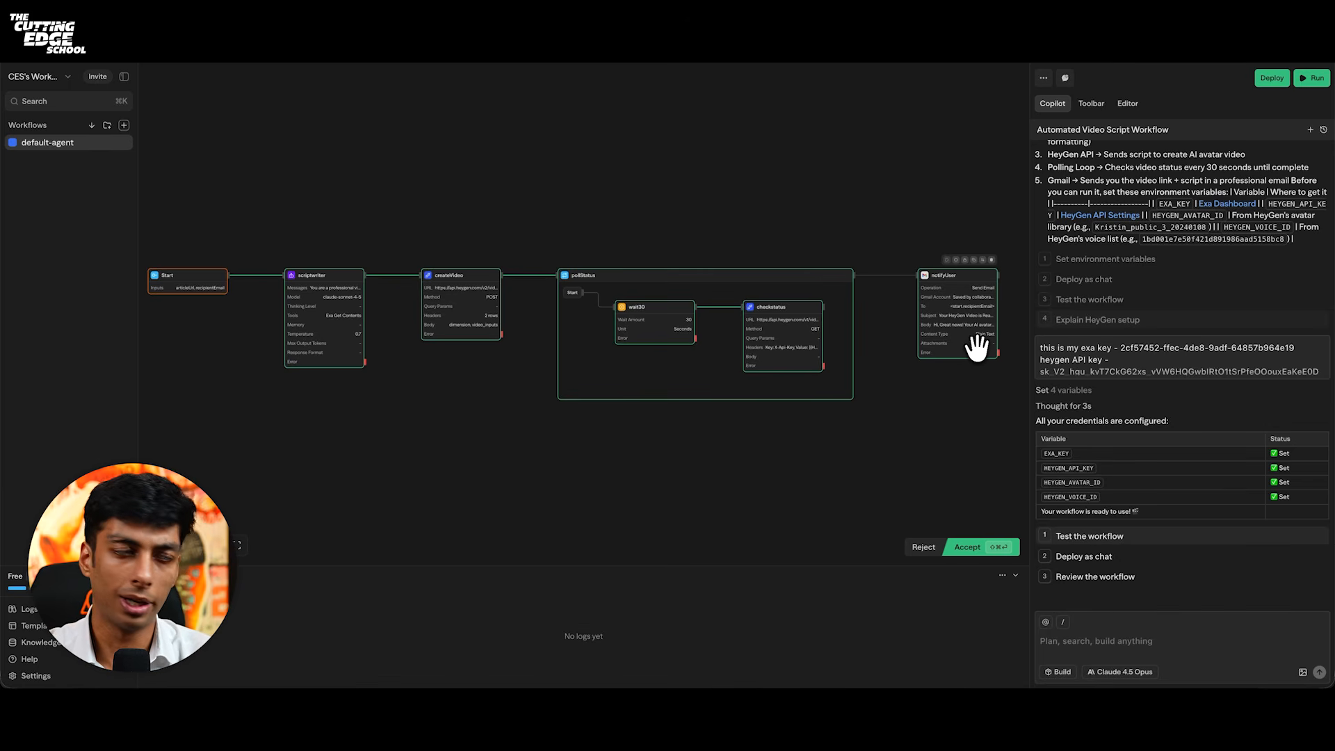
- Connect the CES Agents Google account to the notifyUser block, granting Sim all the requested Gmail permissions
click(953, 311)
click(1109, 223)
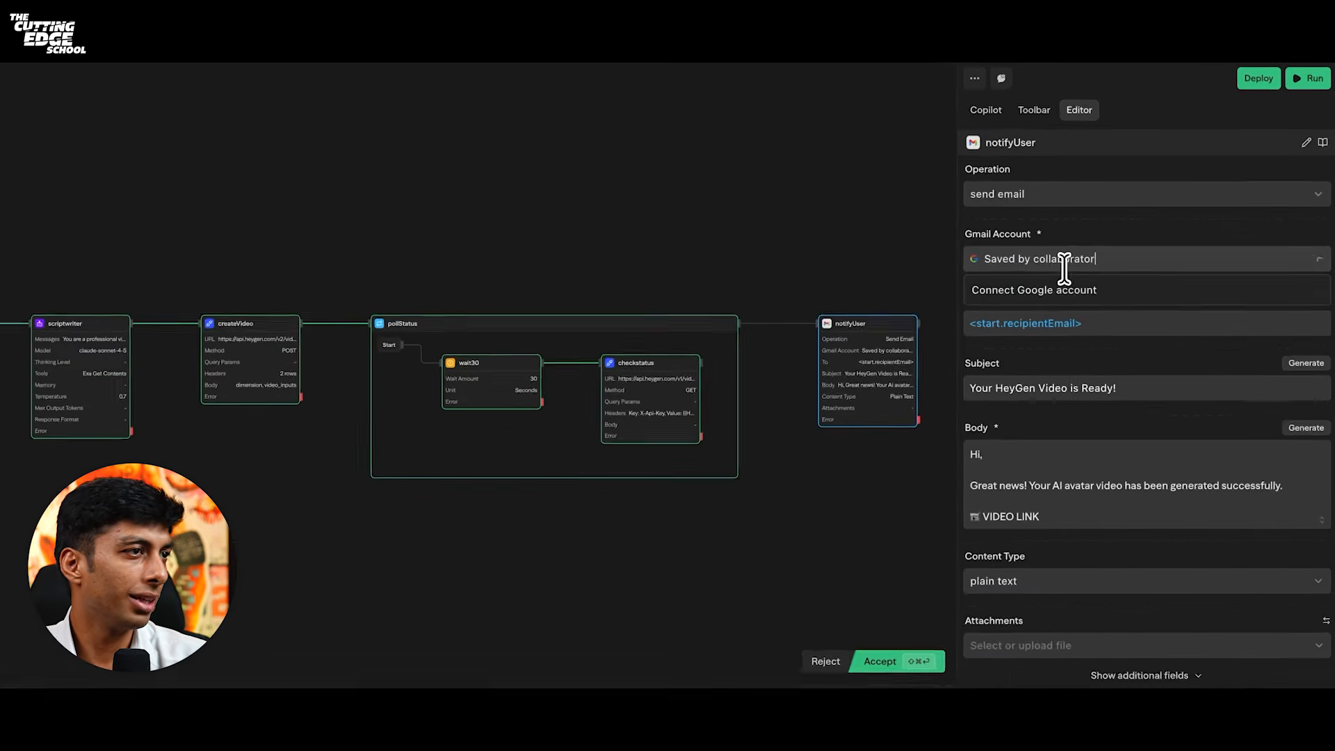
click(1108, 247)
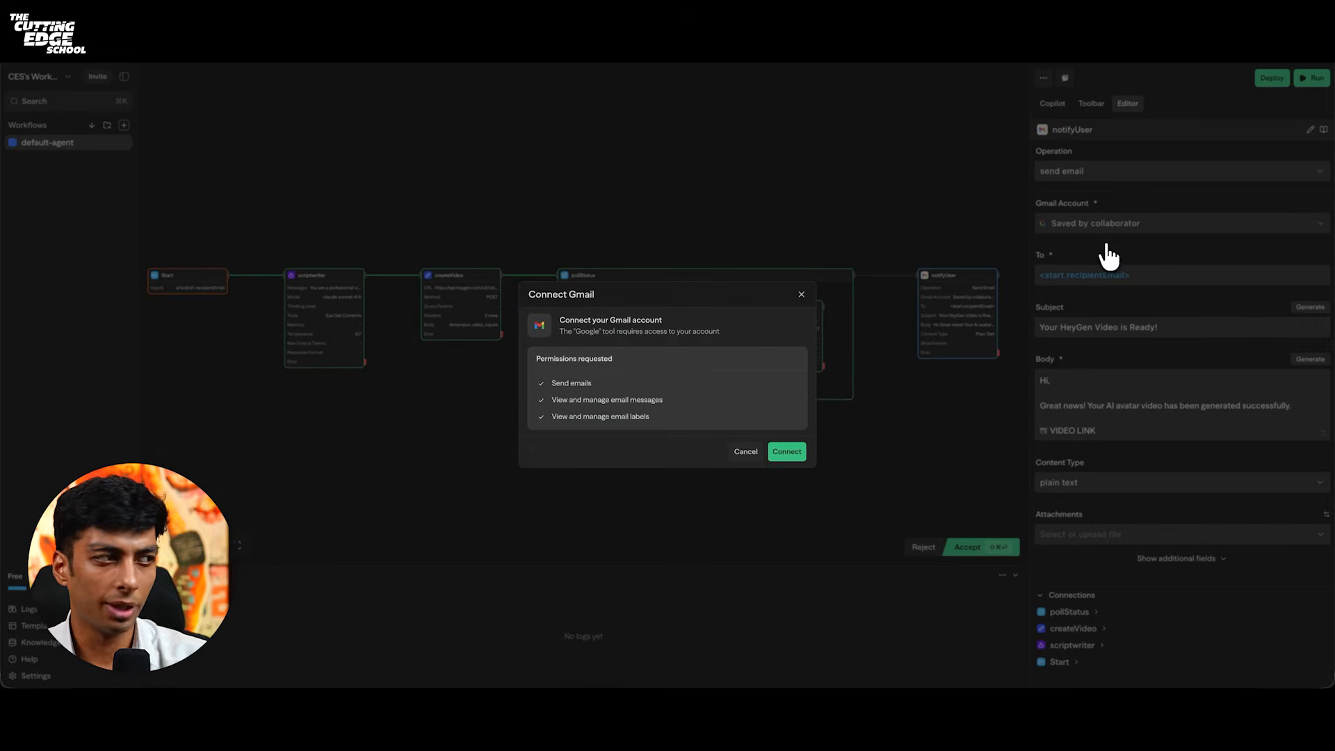
click(777, 451)
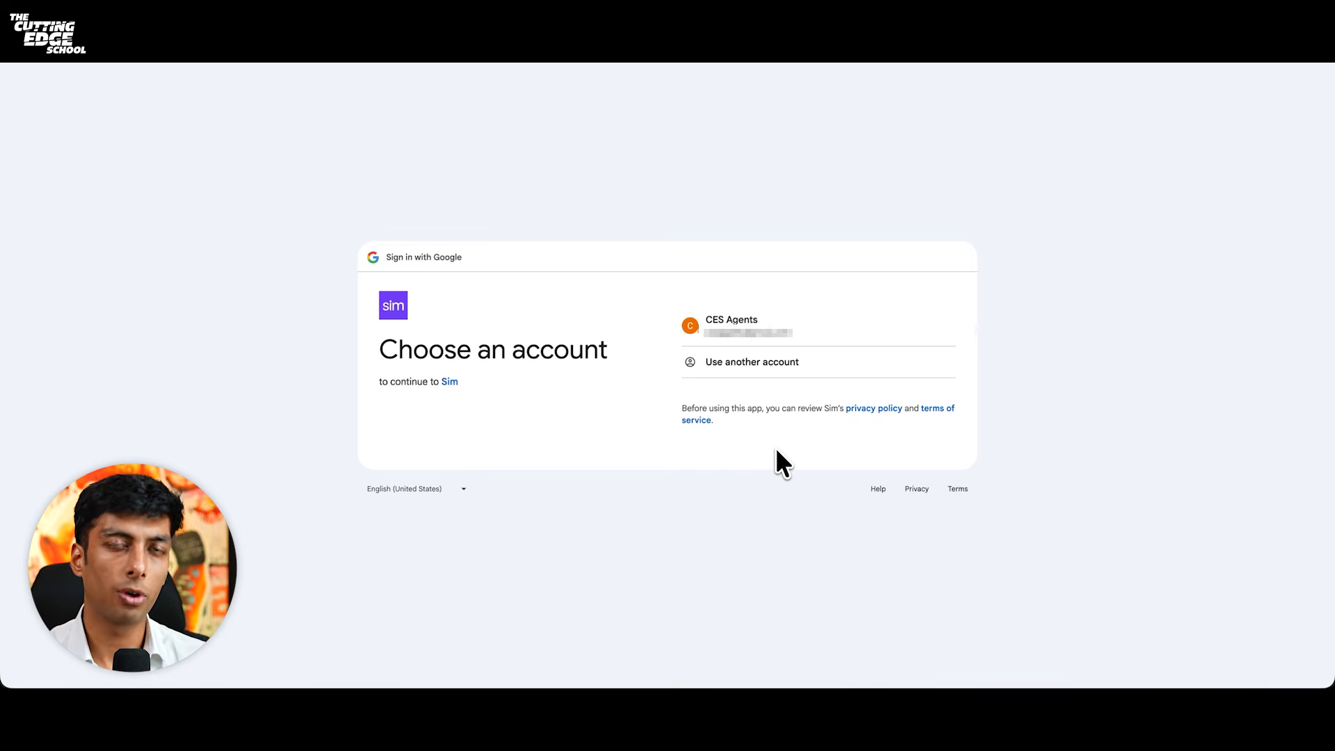
click(795, 341)
click(872, 452)
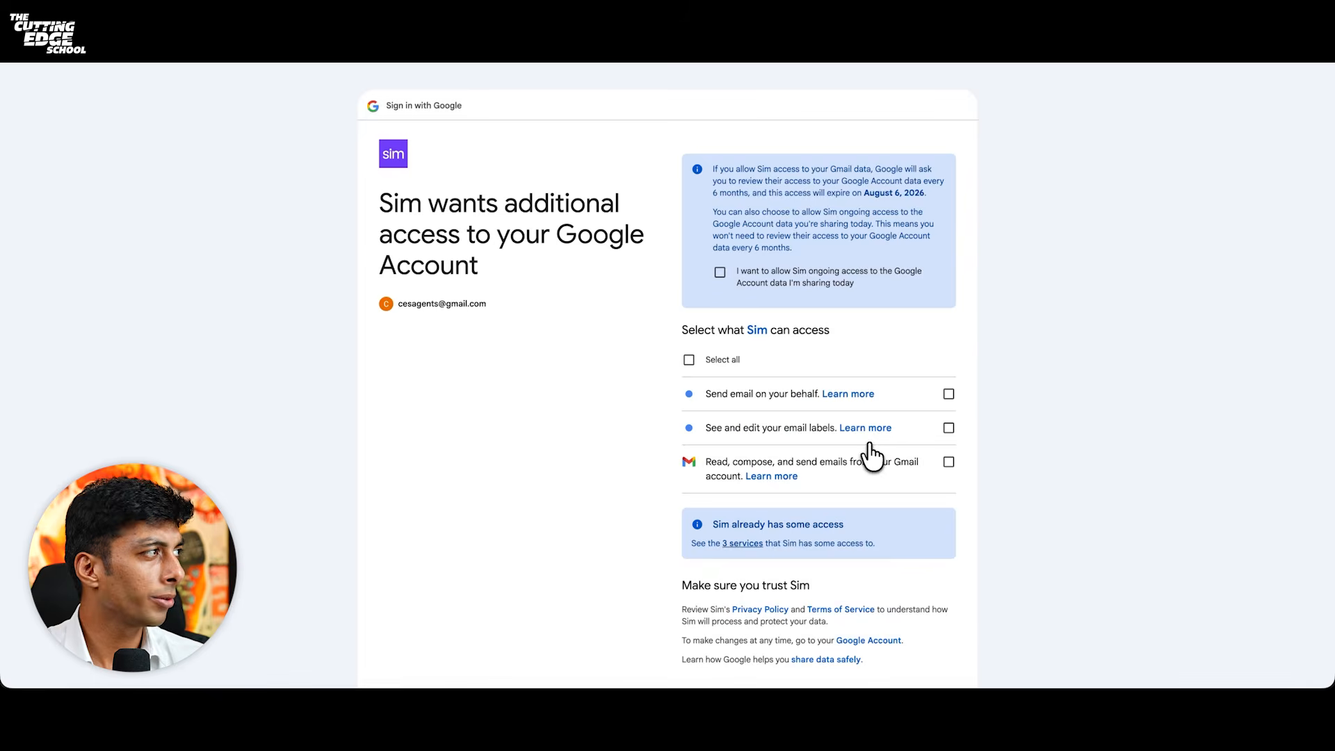
click(691, 361)
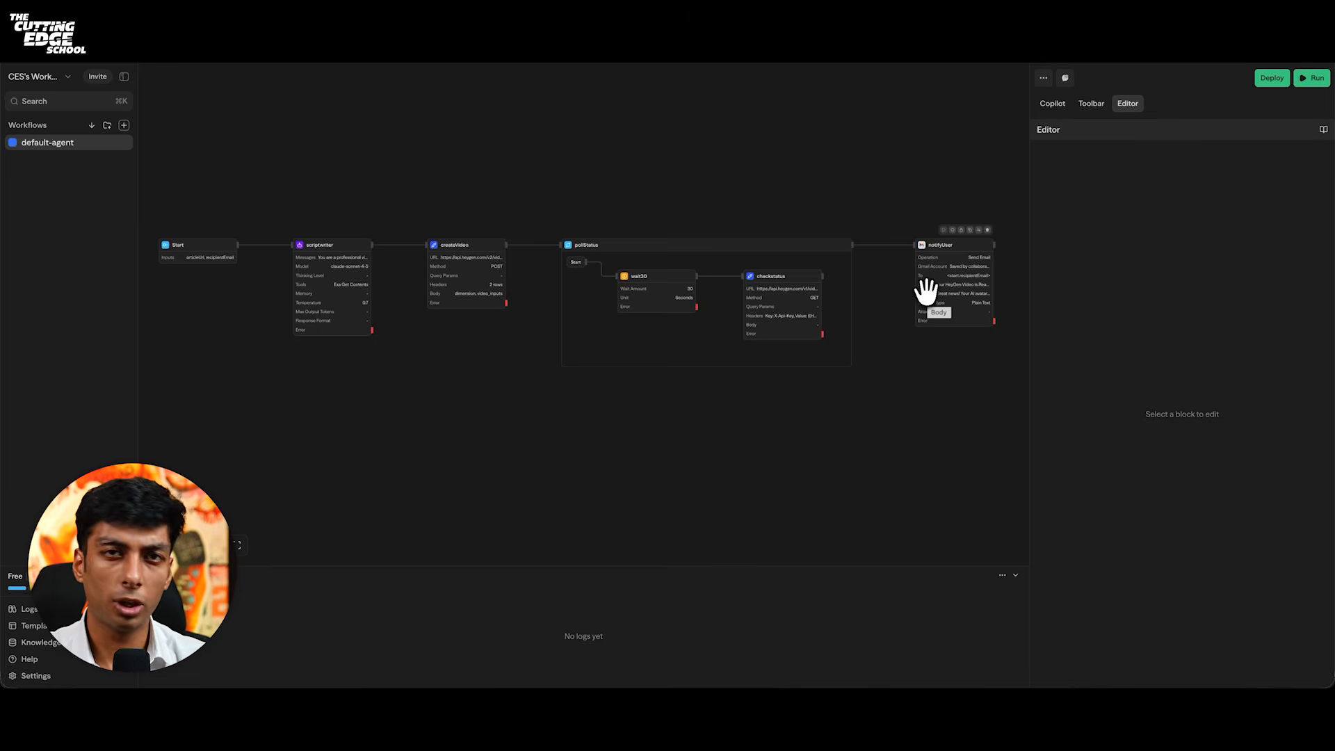
- Replace the <start.recipientEmail> reference in the notifyUser block's To field with the recipient's email address
click(926, 292)
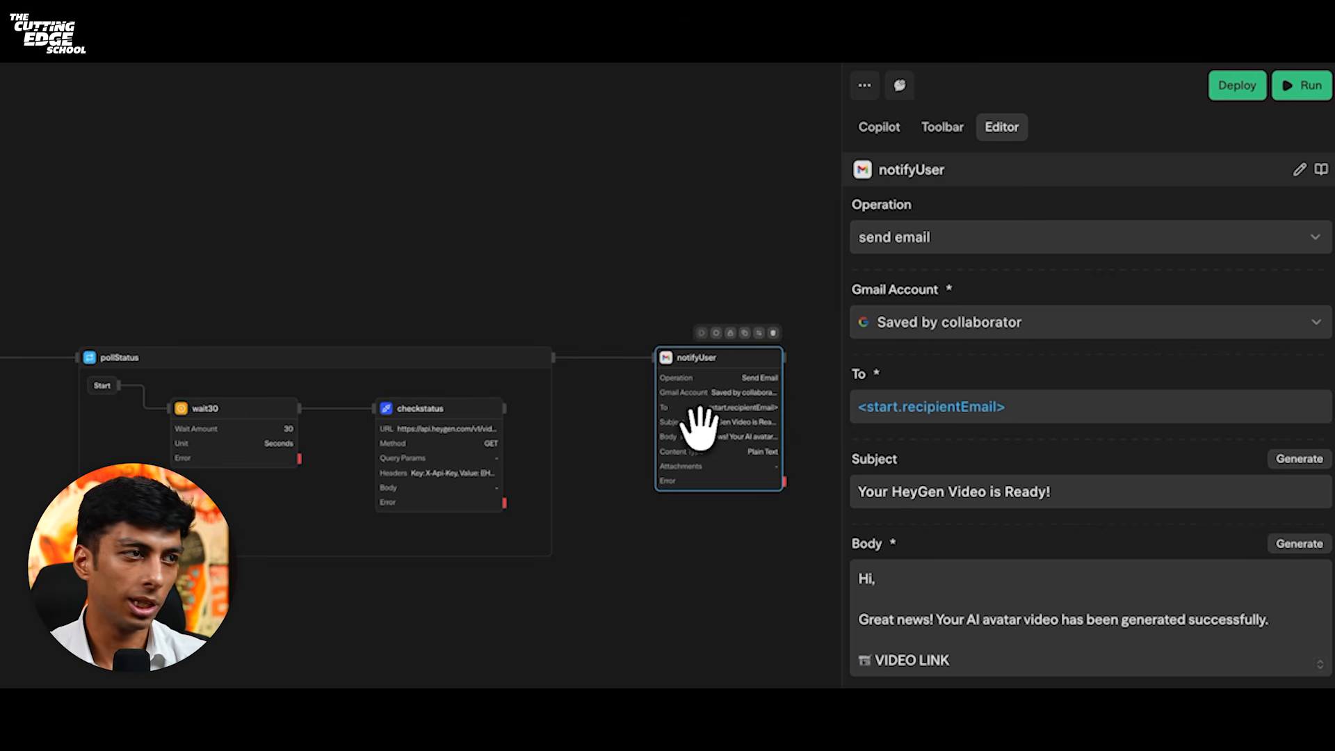
drag(1053, 400, 853, 402)
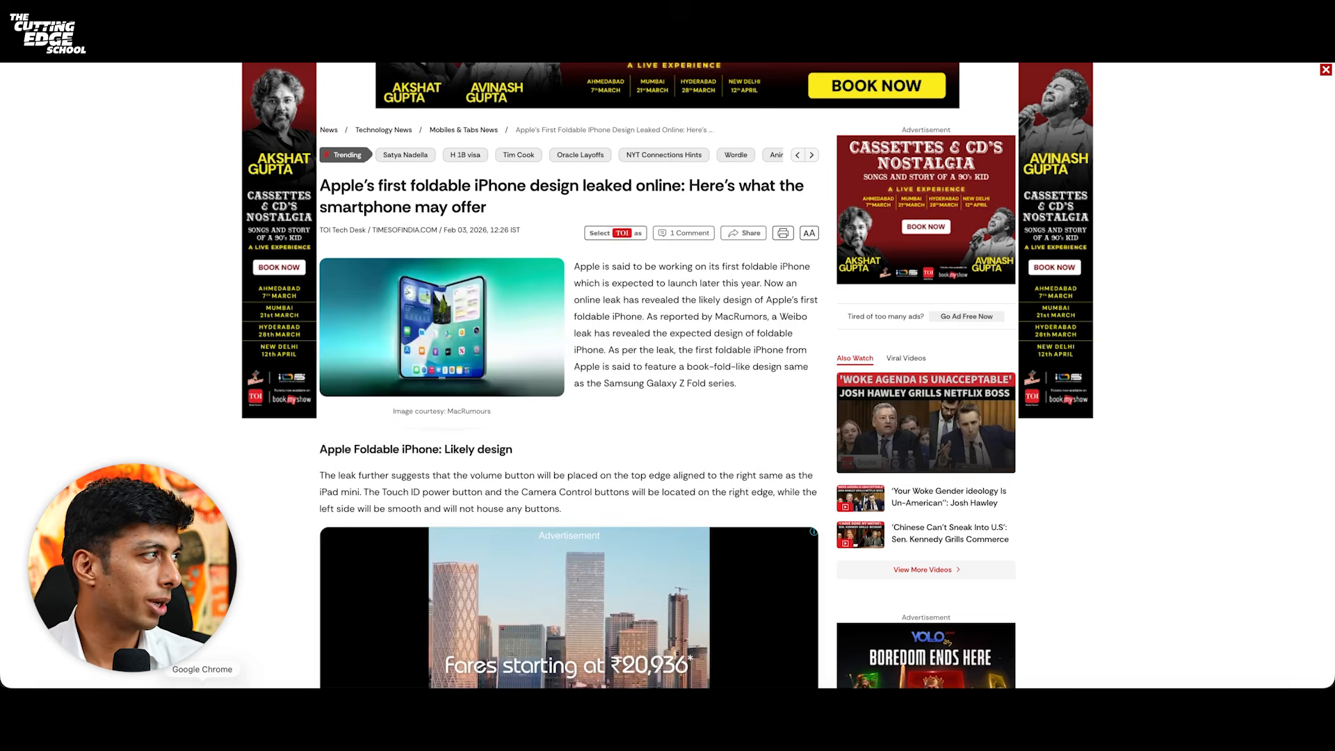
- Ask Copilot to "Test the workflow using this link" with the Times of India foldable iPhone article URL, and allow the run
scroll(137, 363, up, 3)
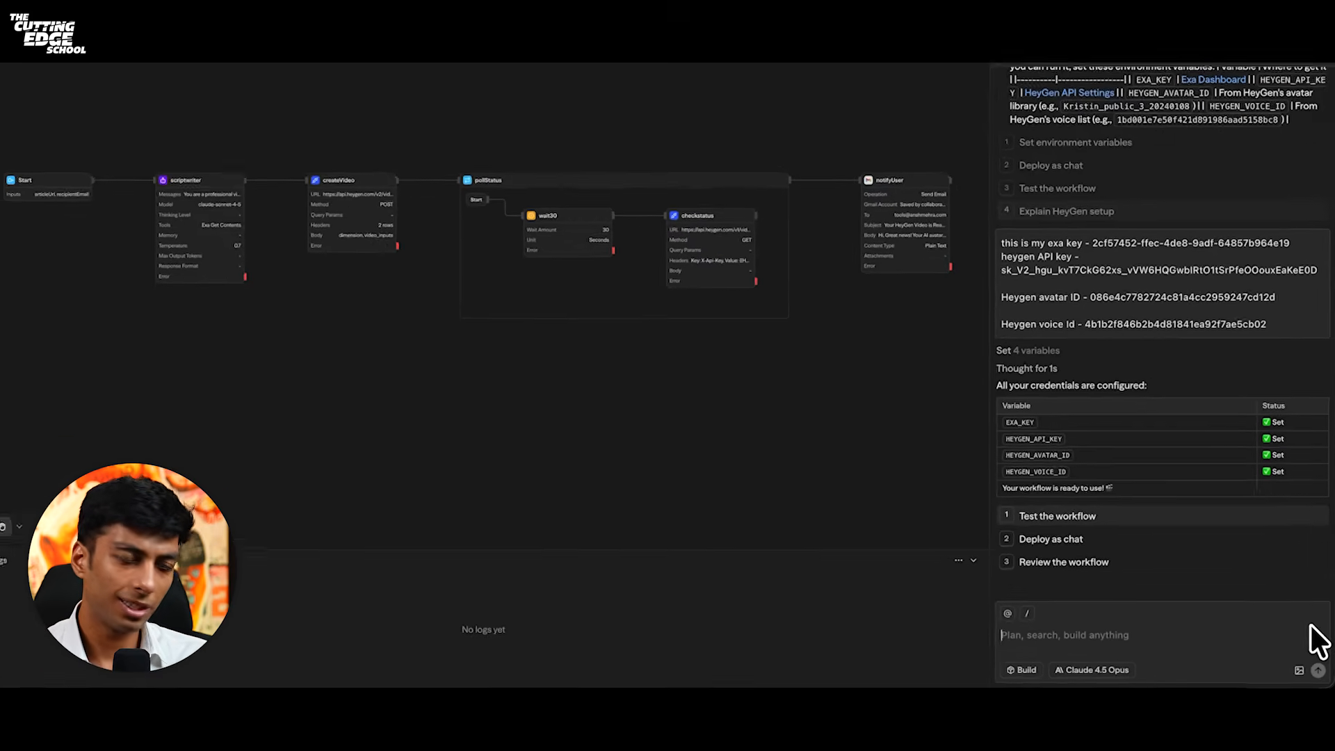
text(Test the workflow usi)
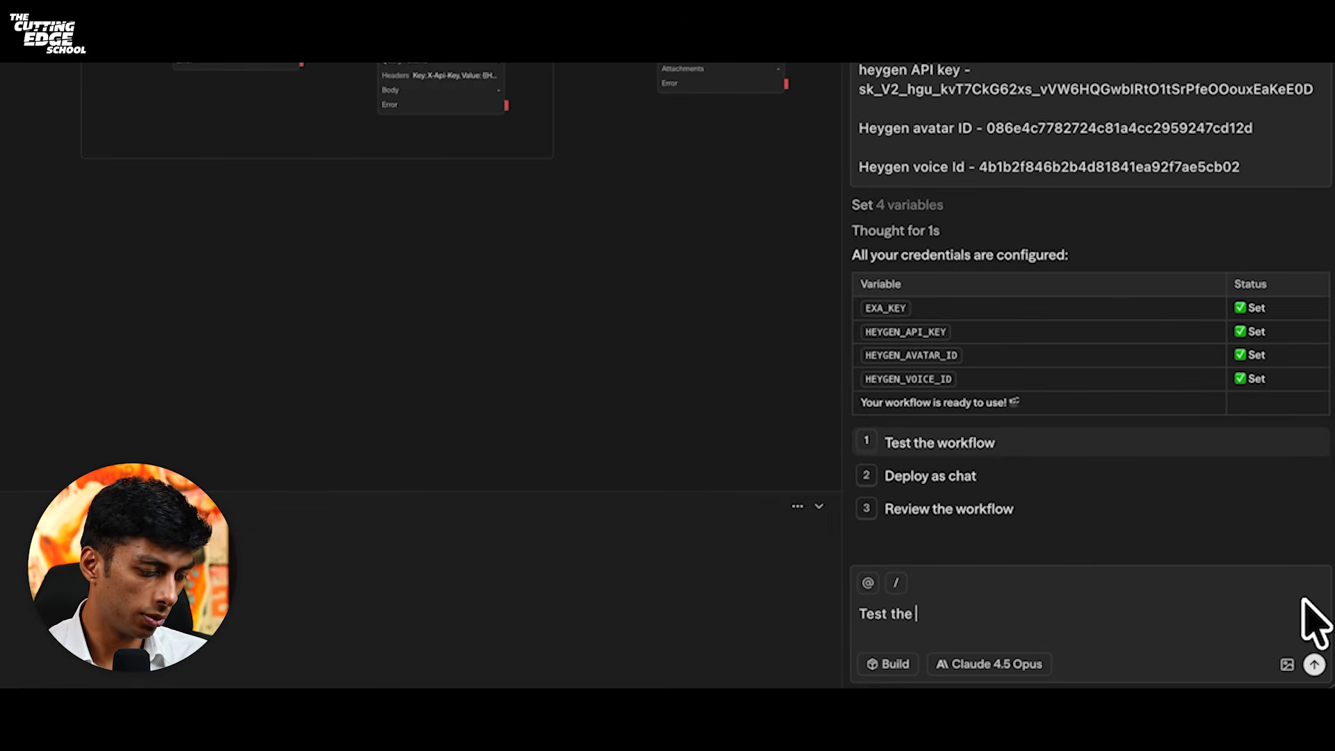
text(ng this link)
key(ctrl+v)
key(Return)
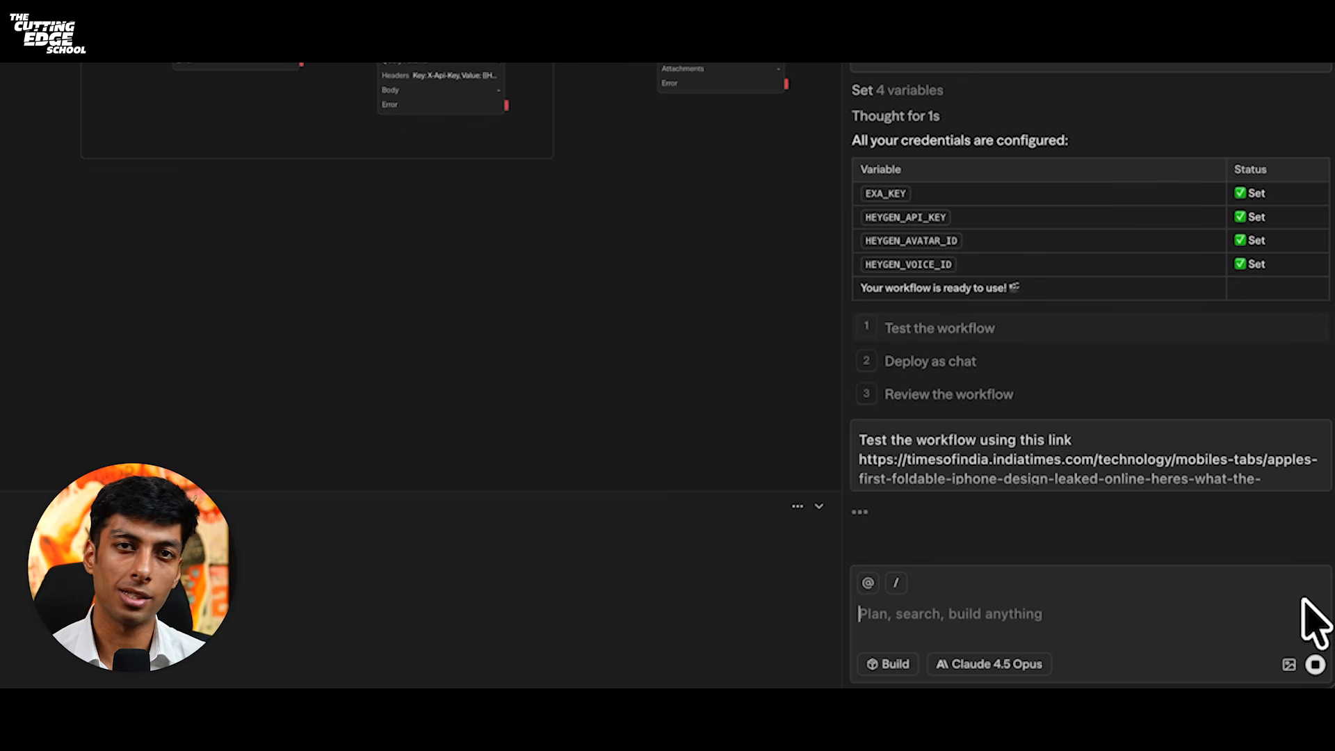
click(863, 481)
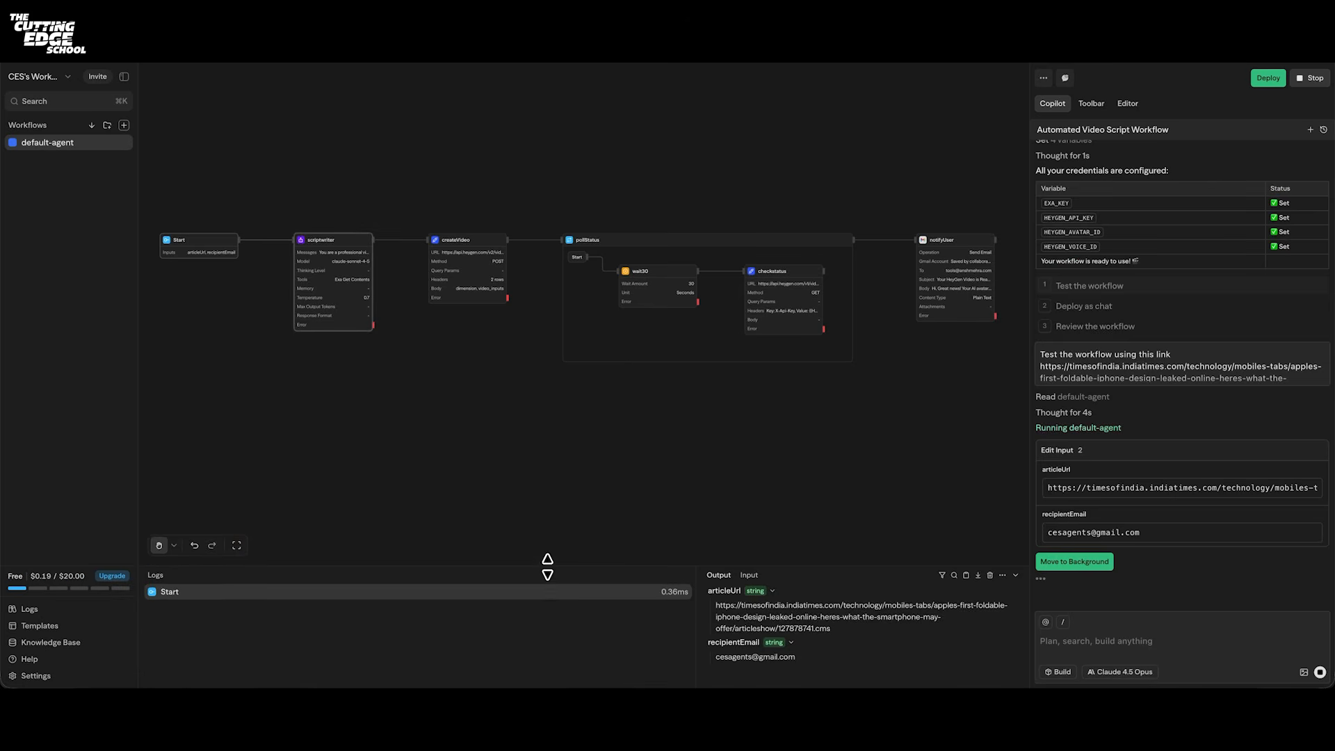
- Enlarge the logs and examine the scriptwriter output, the createVideo error and the createVideo block's request settings
drag(548, 567, 548, 461)
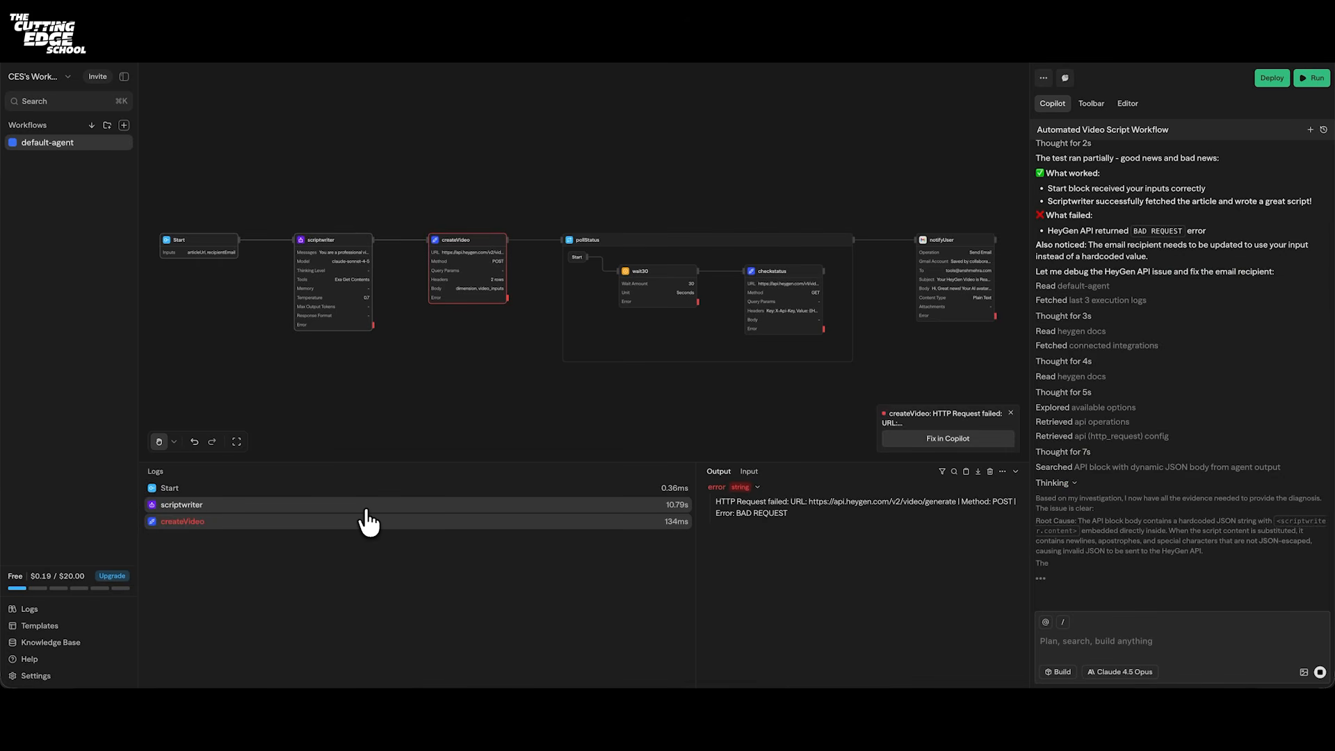
click(366, 511)
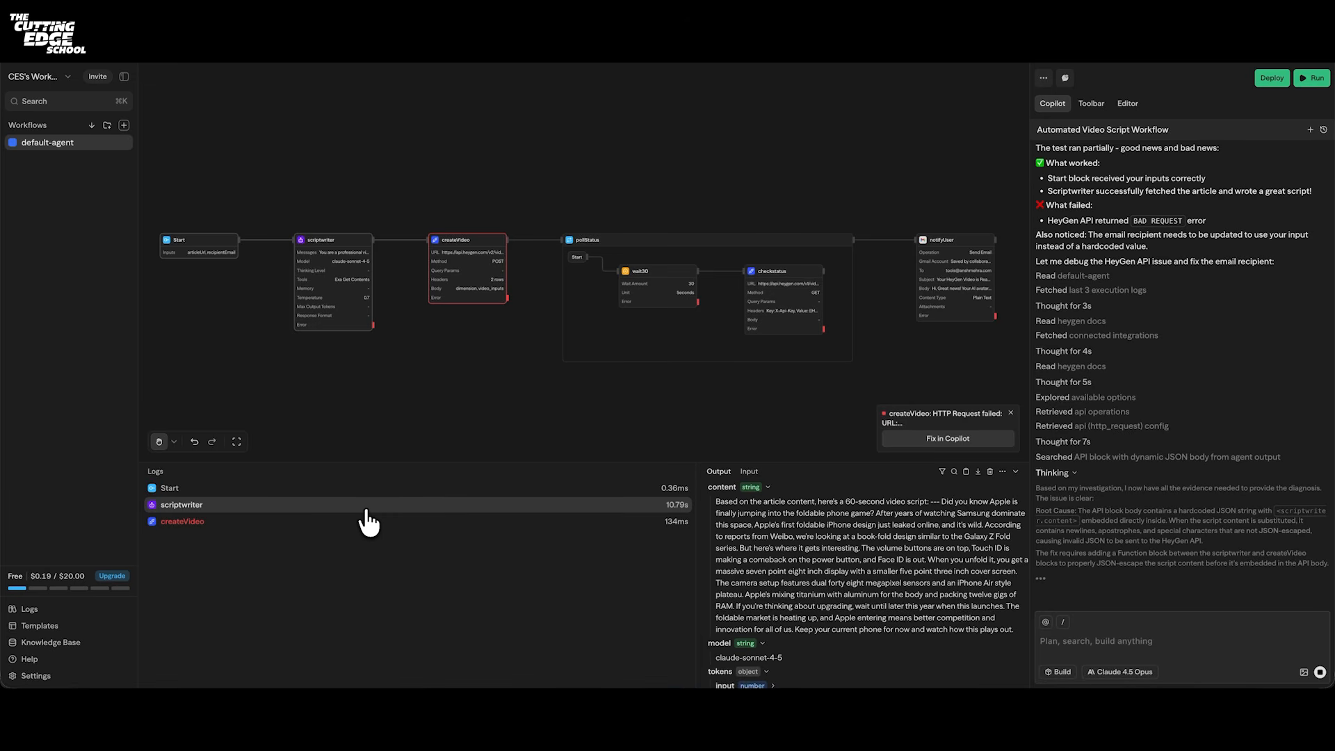
click(370, 521)
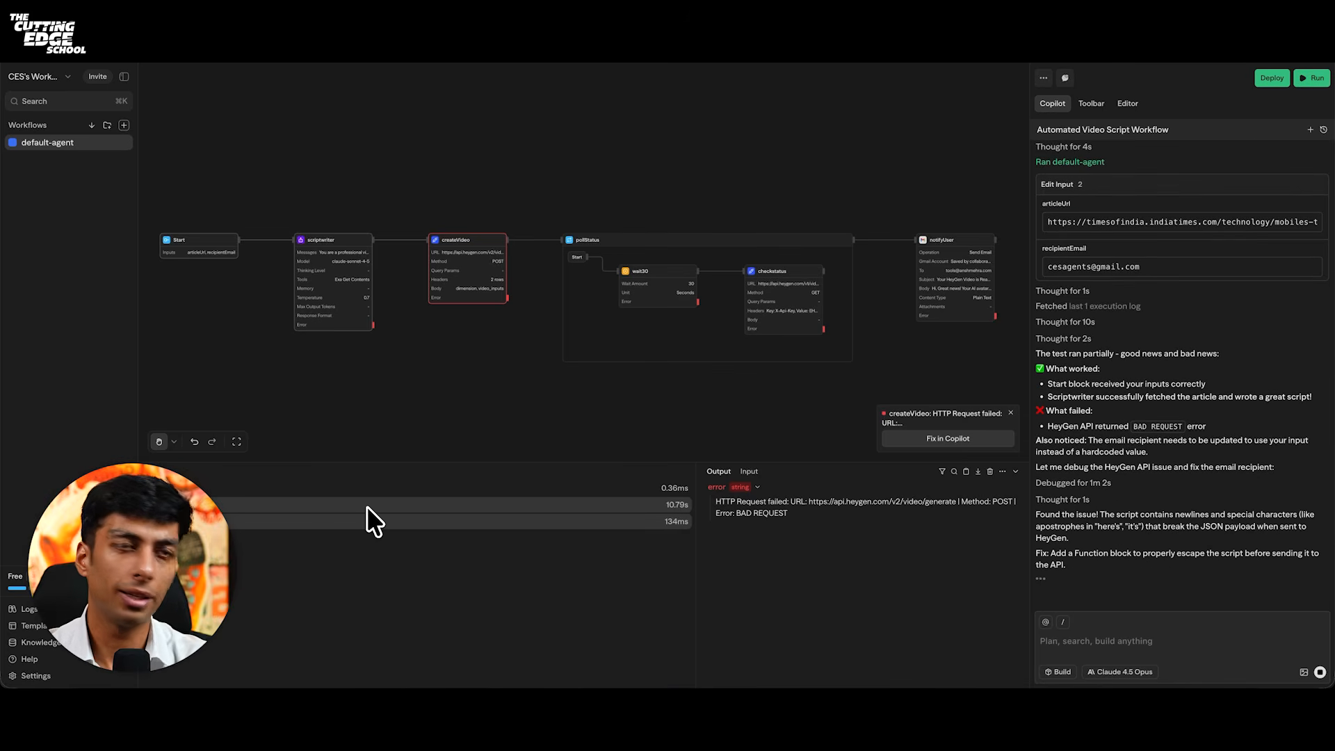
click(476, 252)
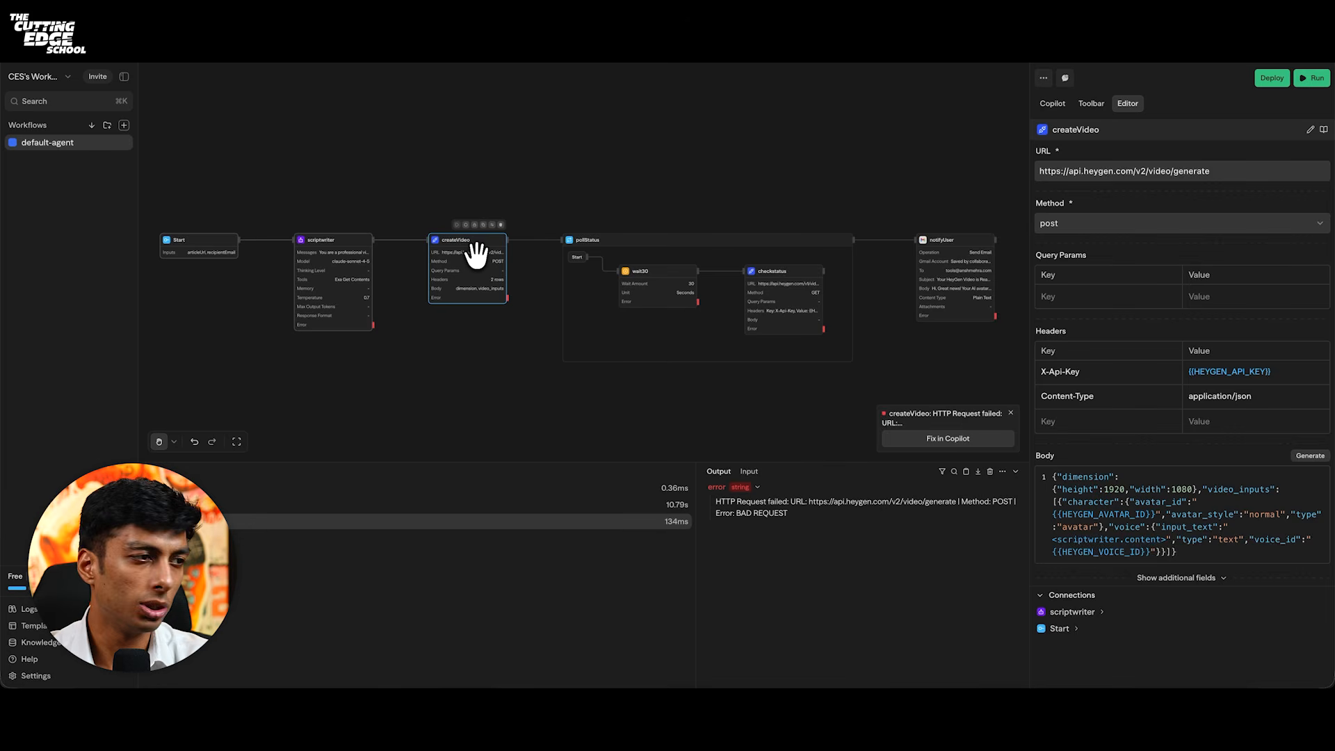
- Have Copilot fix the createVideo error, accept the workflow changes with the escapeScript block, and allow the test to run again
click(946, 440)
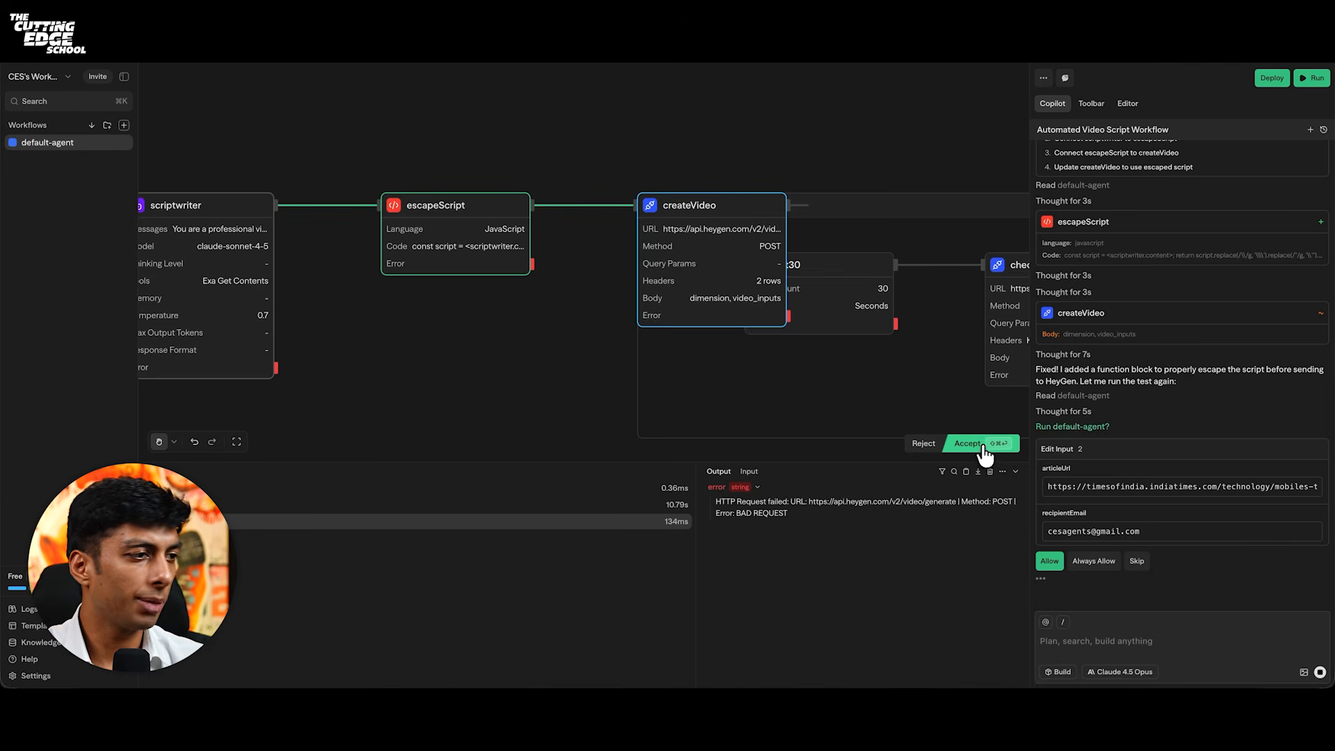
click(984, 447)
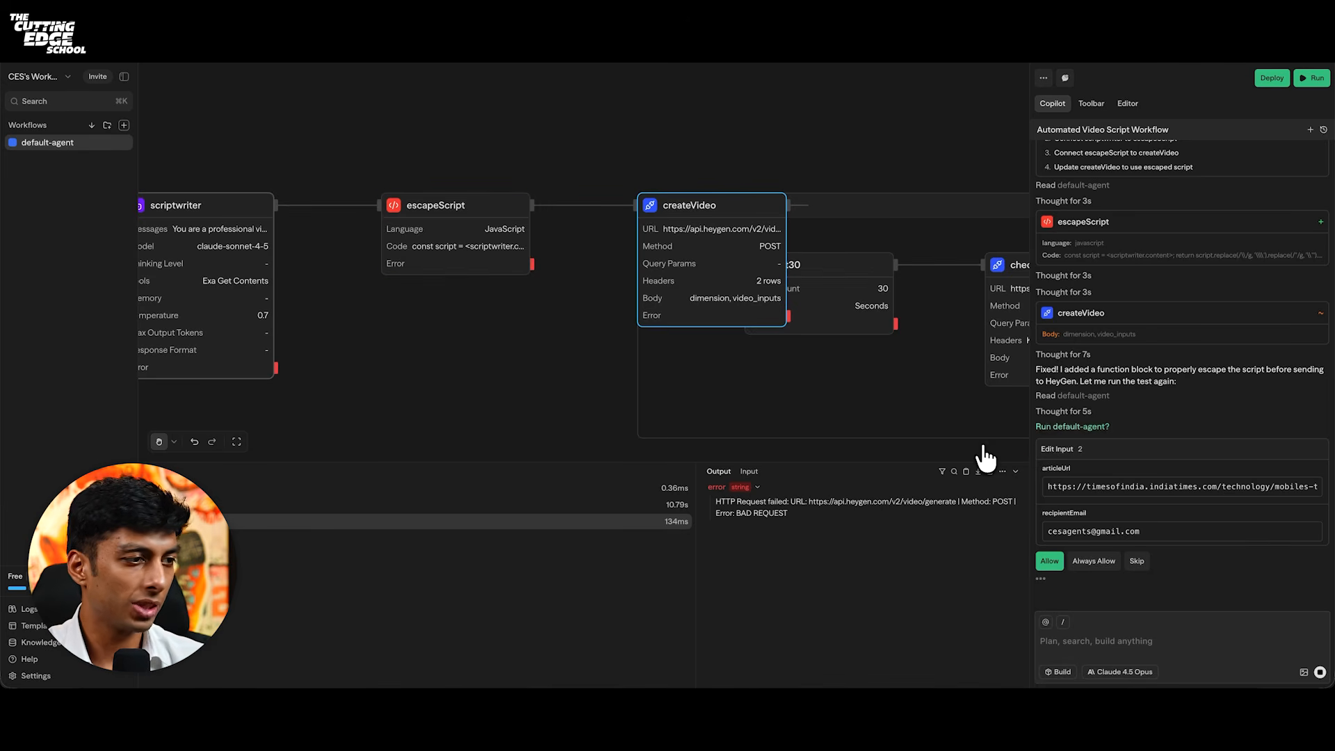
click(1050, 561)
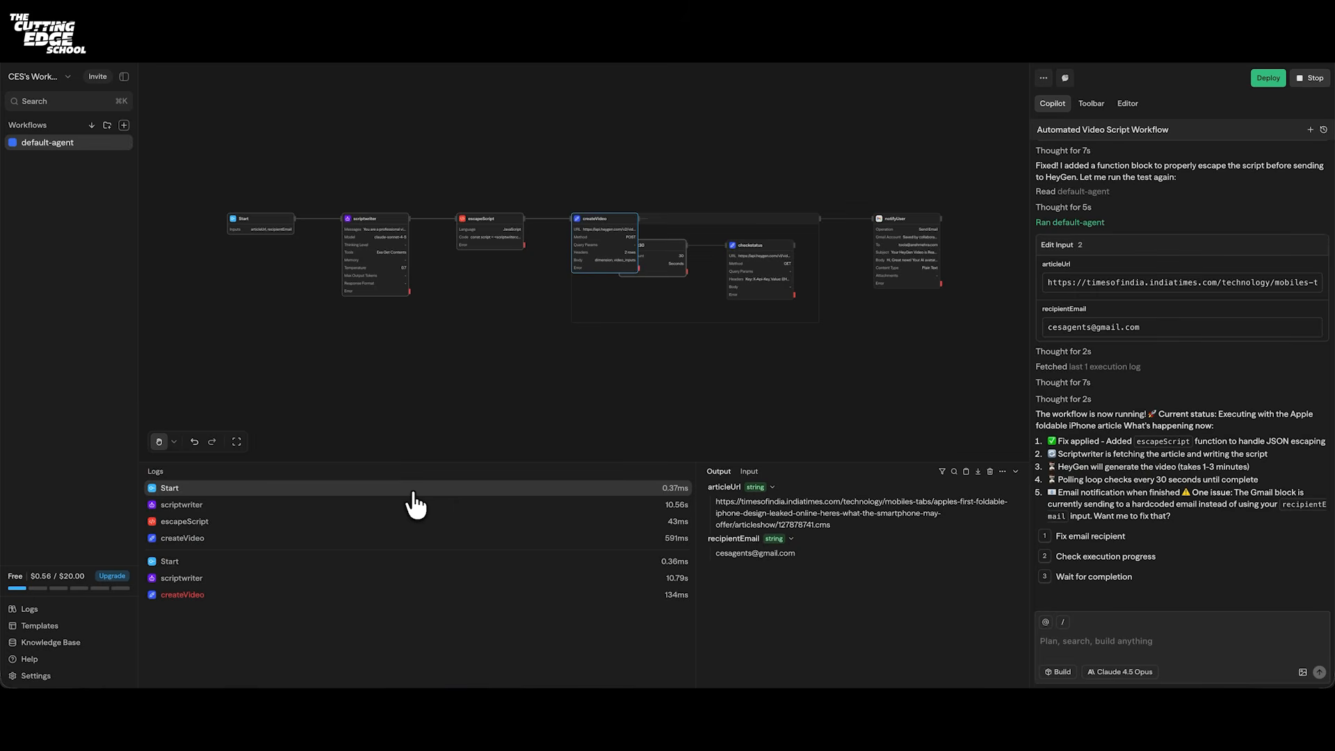
- Examine the scriptwriter, escapeScript and createVideo outputs in the logs of the second test run
click(416, 502)
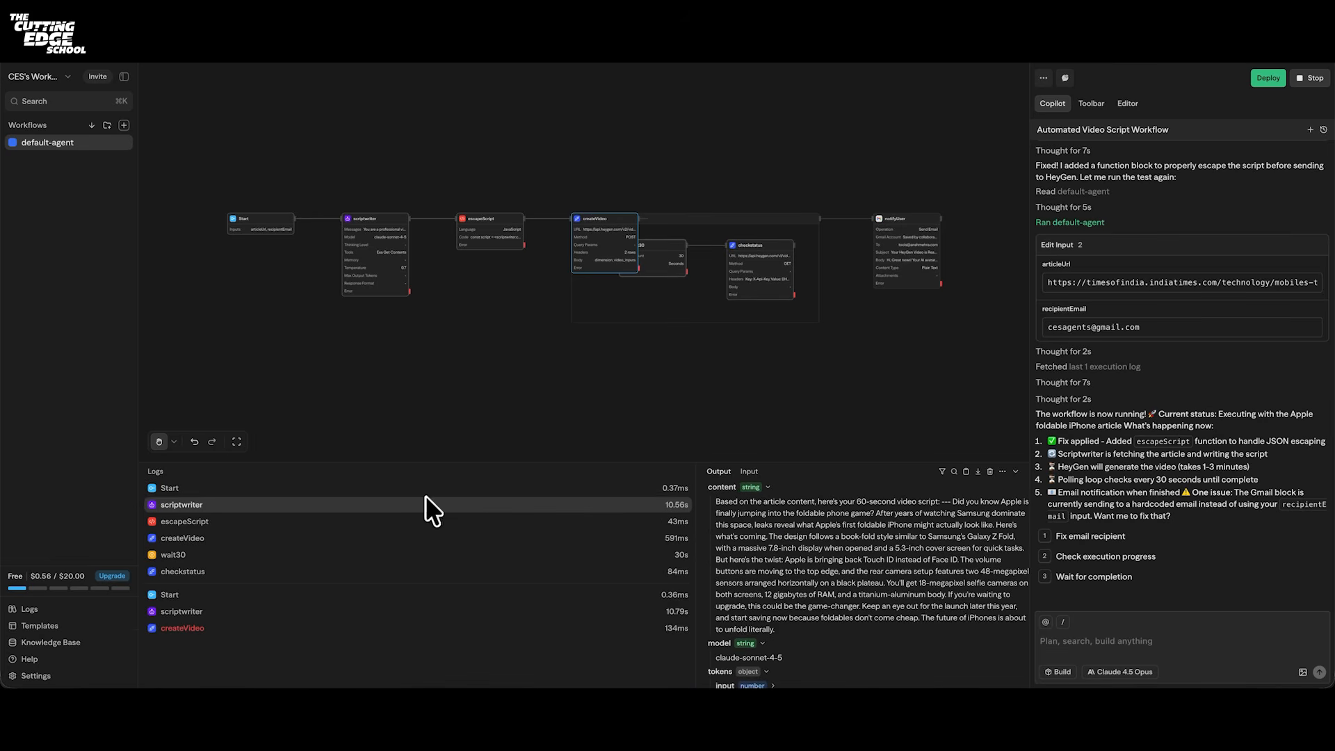
click(416, 521)
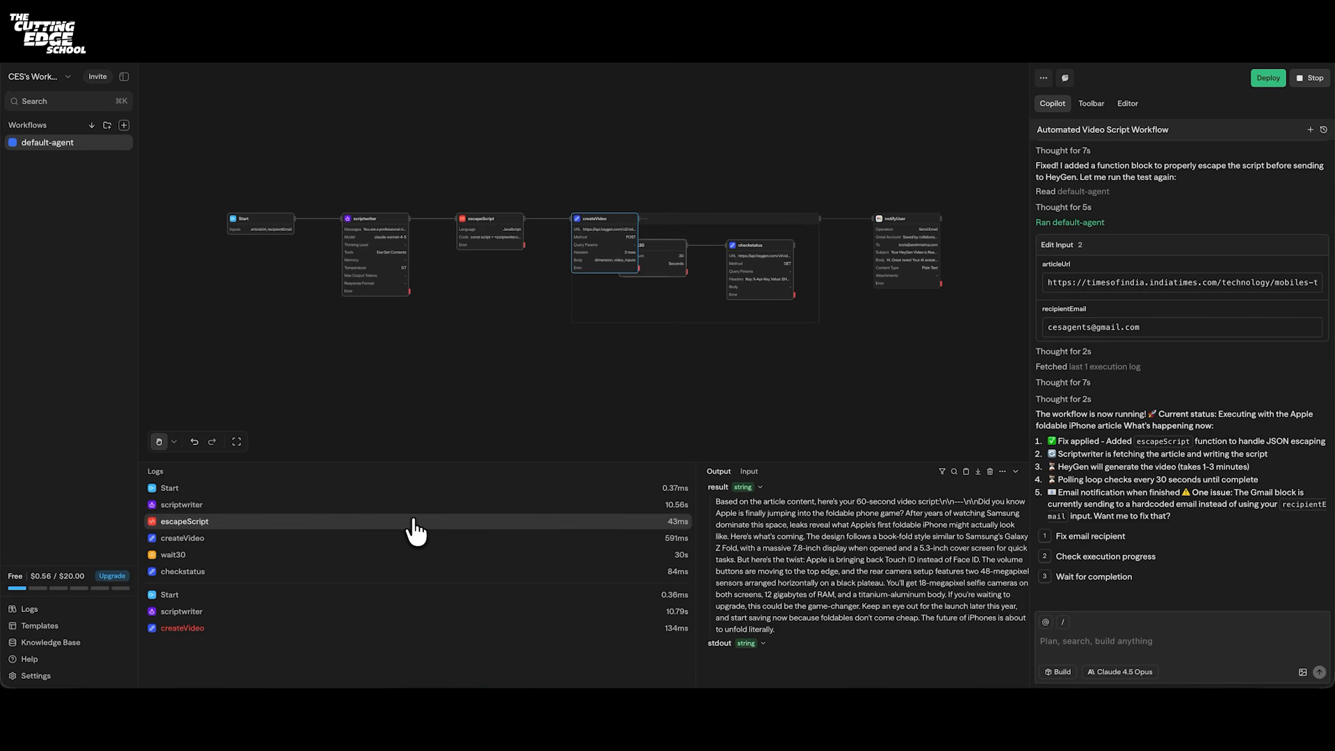
click(414, 537)
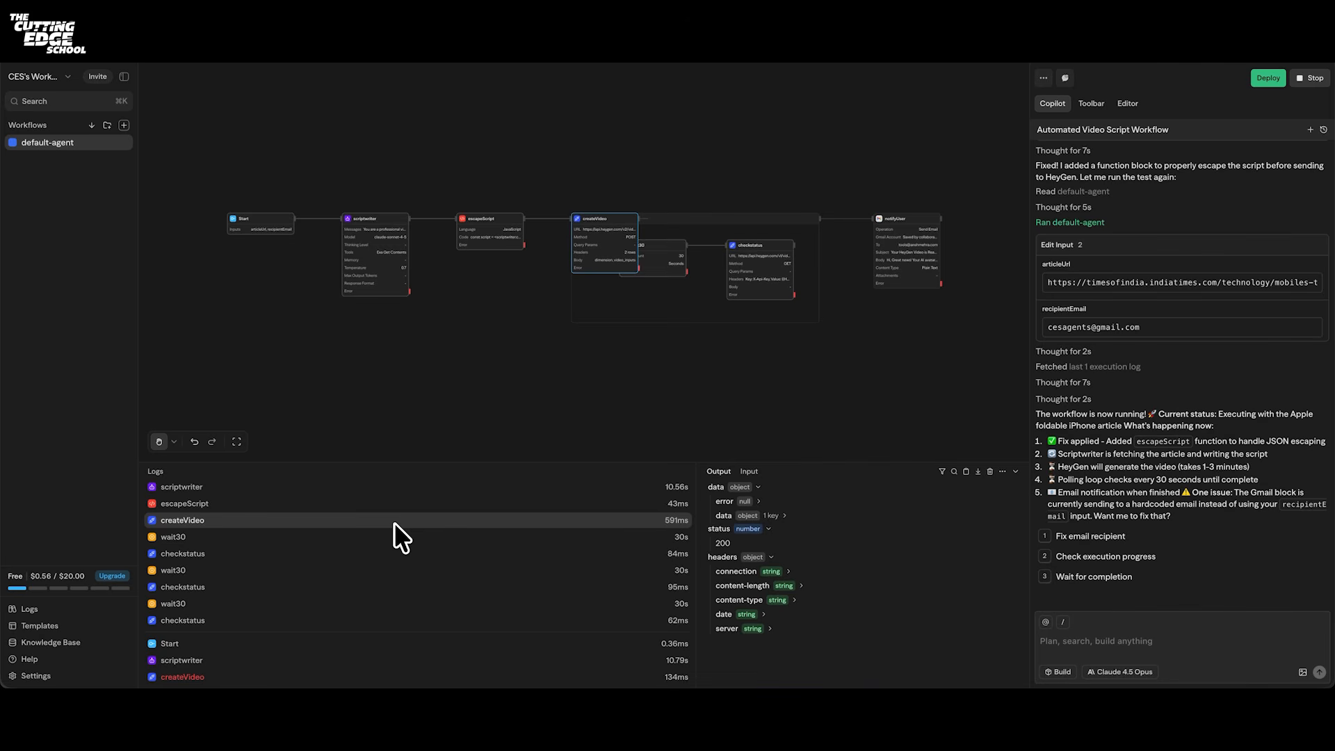
- Switch from the CES Agents browser profile to another Chrome profile
click(281, 57)
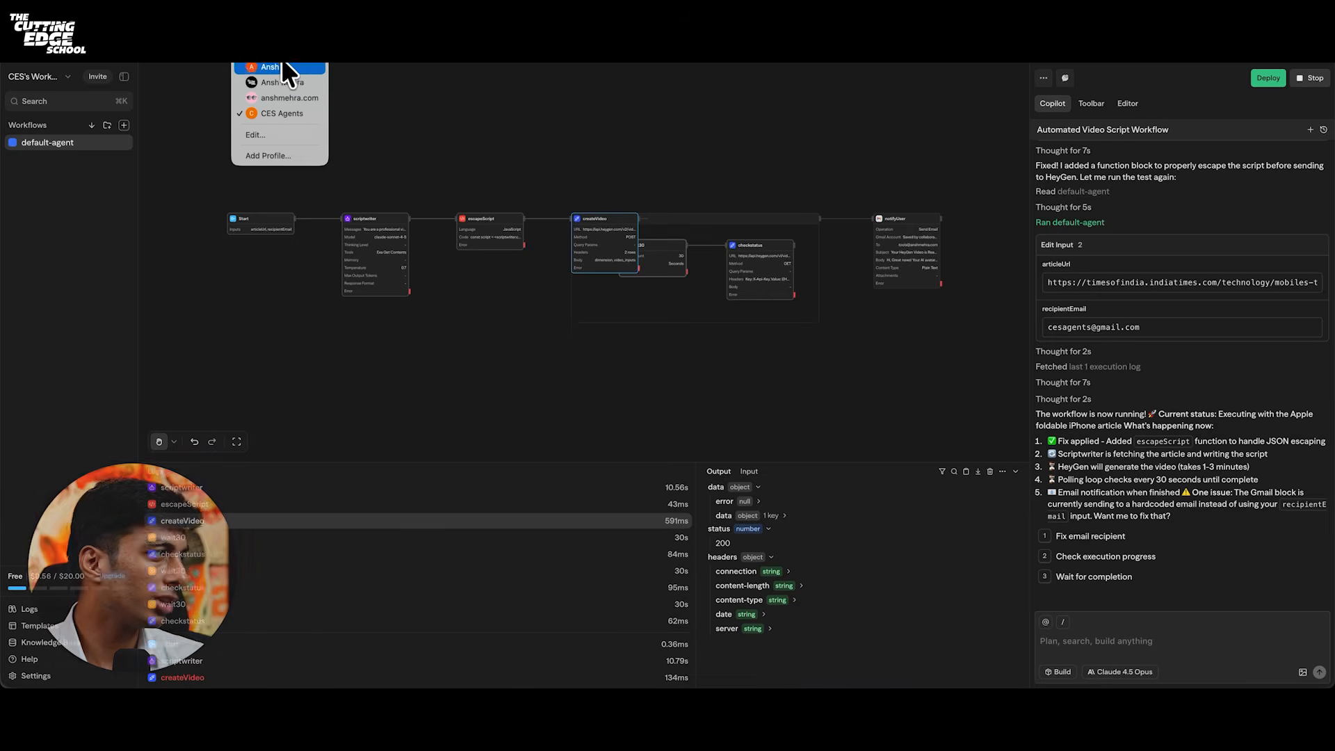
click(284, 80)
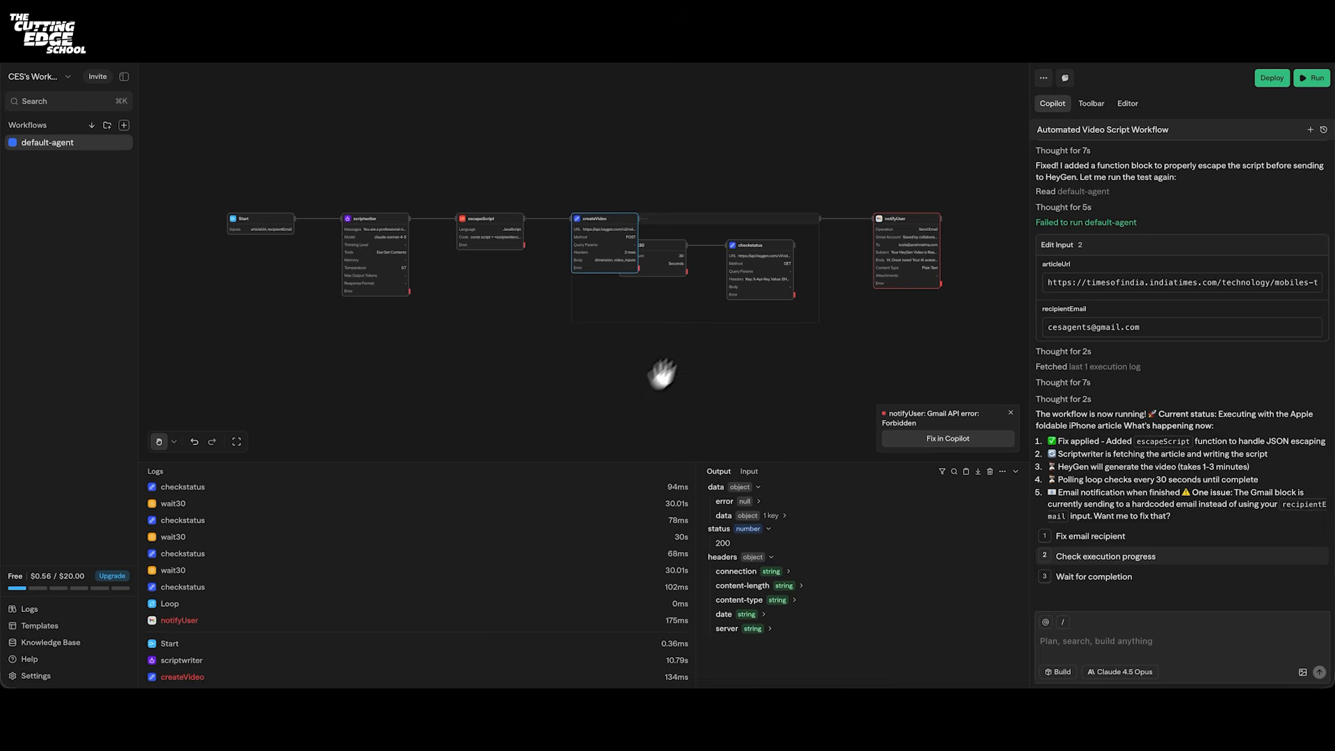
- Have Copilot fix the notifyUser block's Gmail API Forbidden error and test the workflow again
click(889, 228)
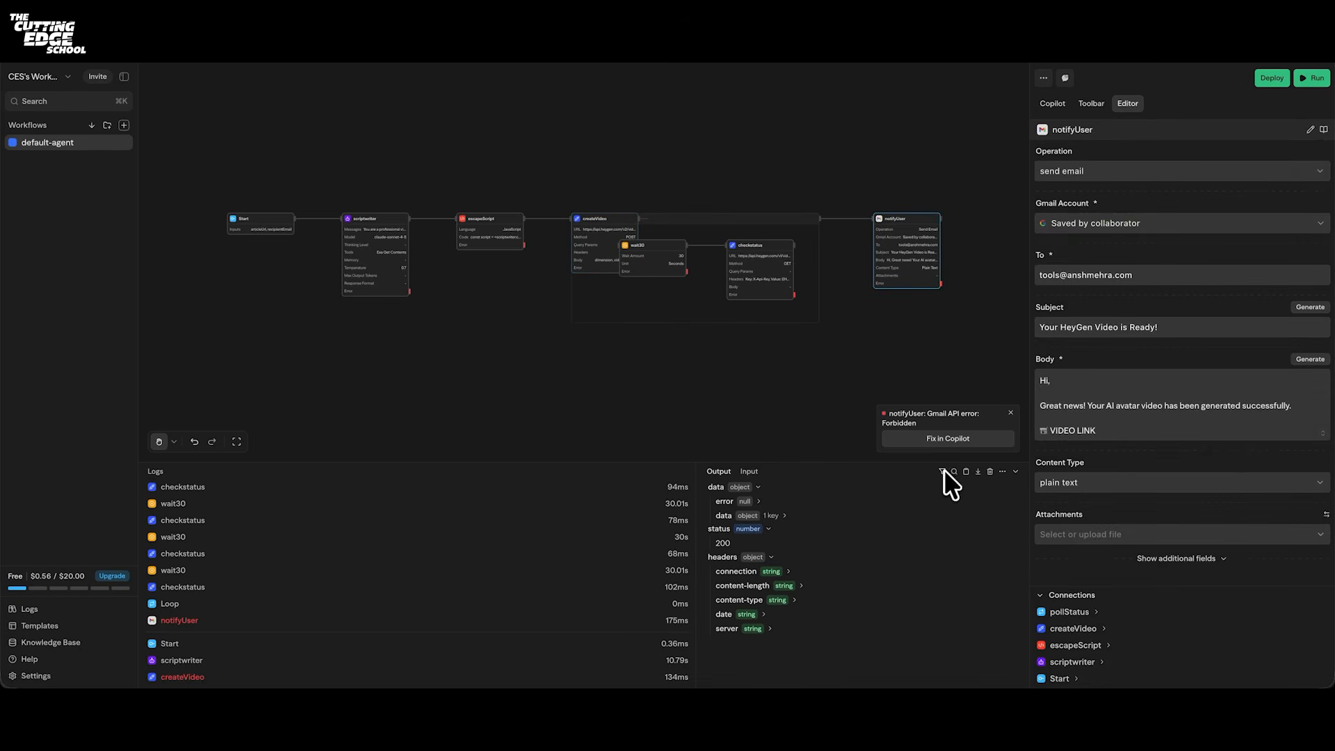
click(950, 441)
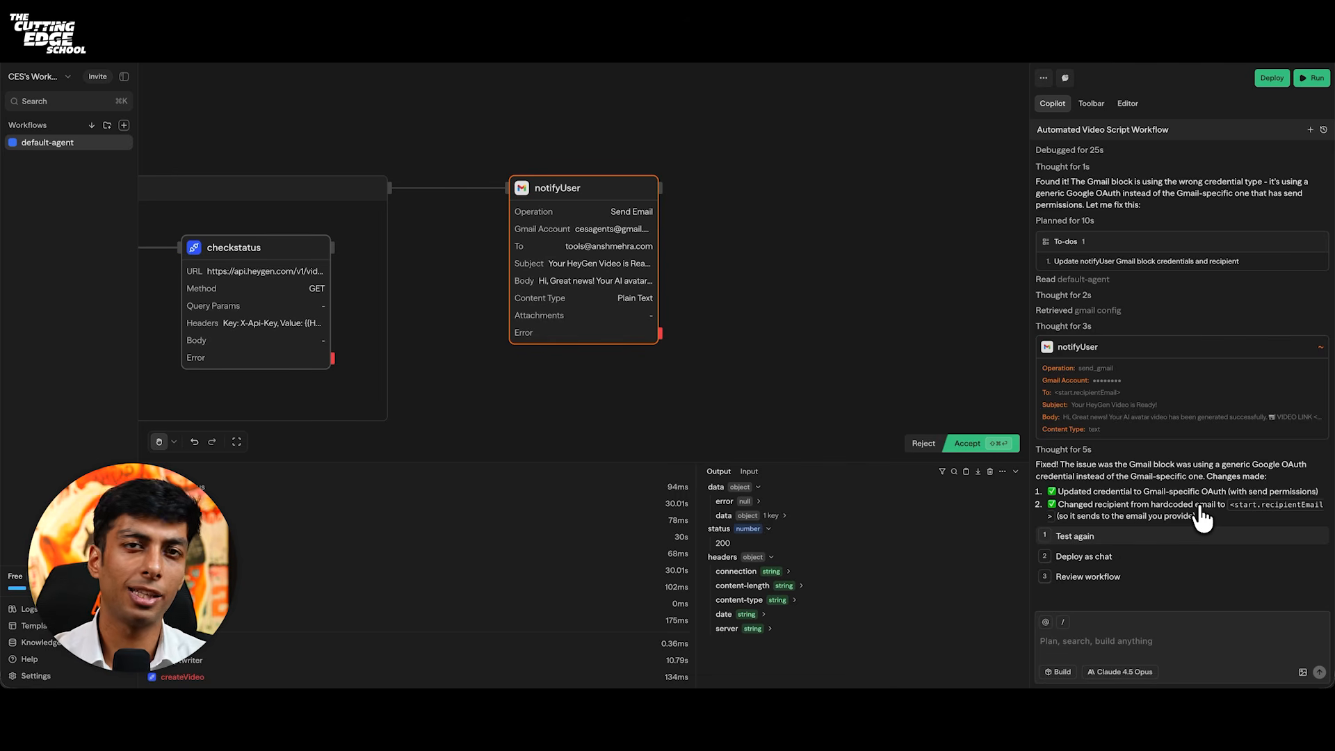
click(1157, 539)
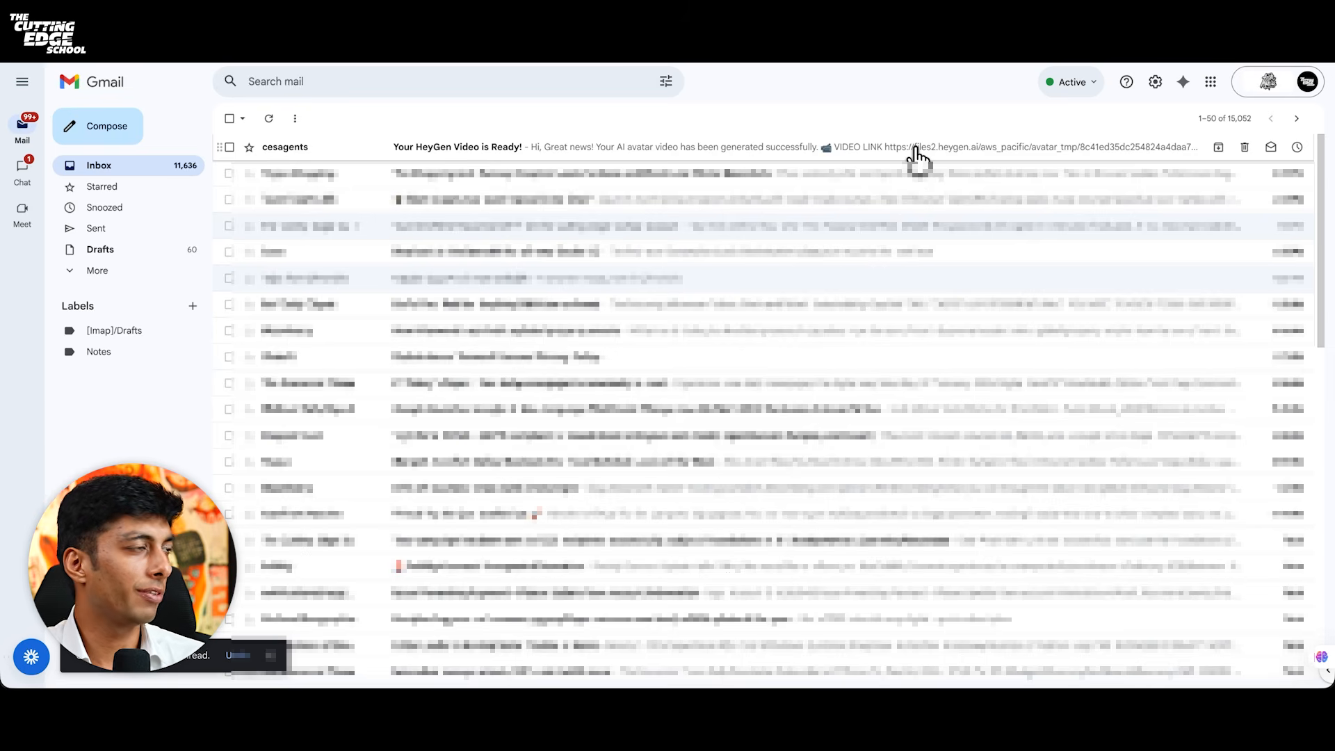
- In the Gmail inbox, open the "Your HeyGen Video is Ready!" email and follow its video link
click(915, 148)
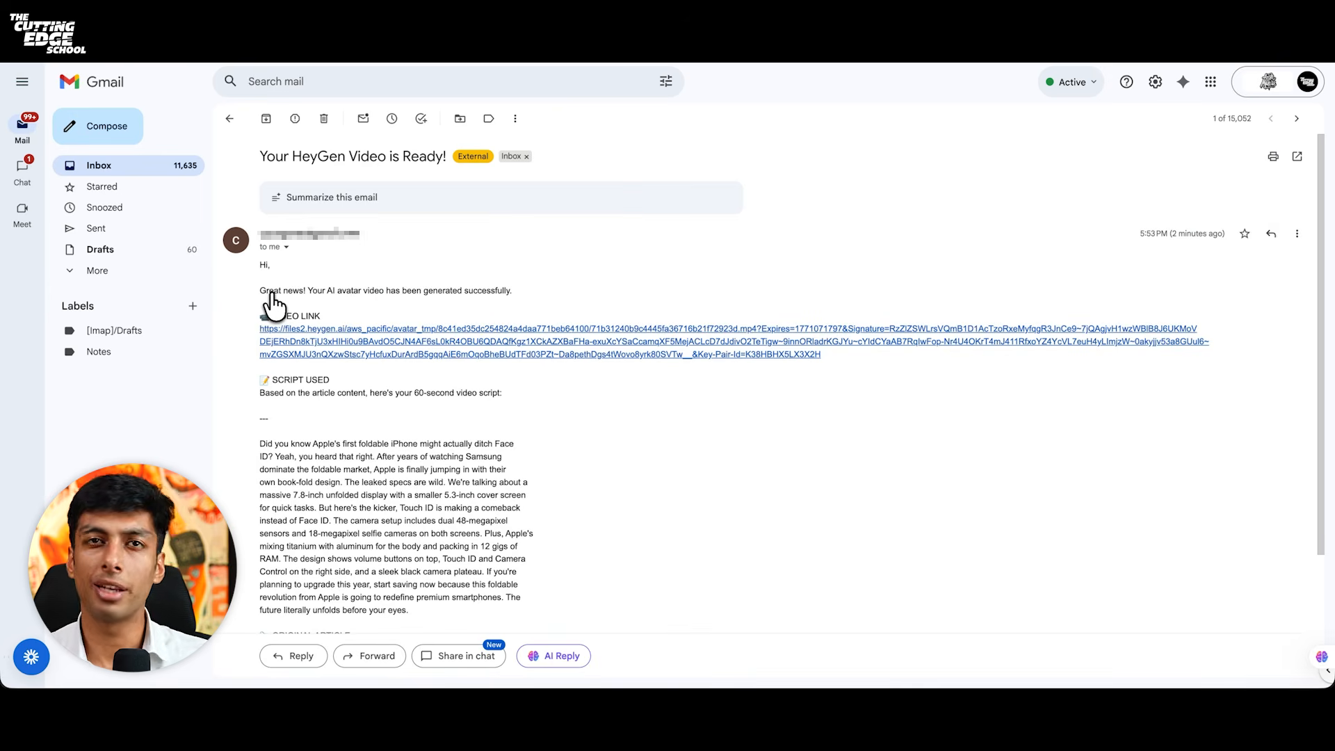
click(351, 352)
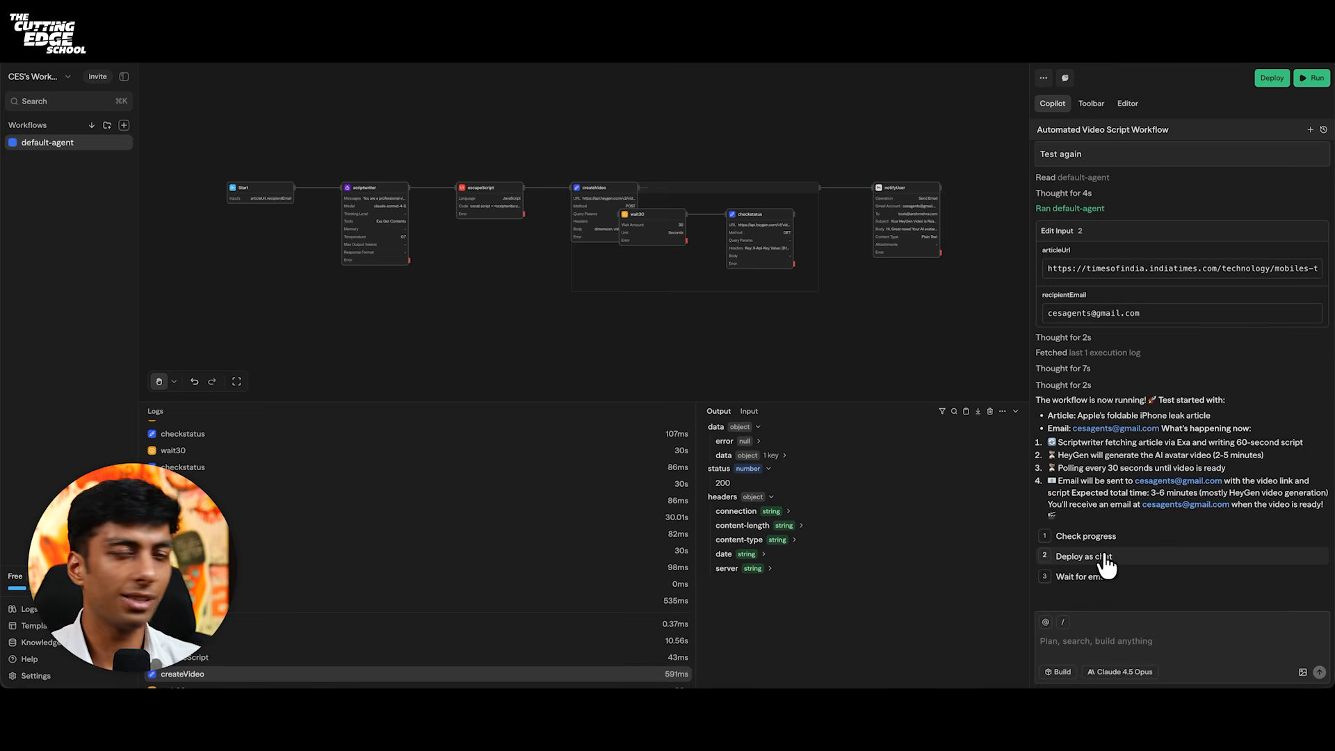
- Have Copilot in Sim deploy the workflow as a chat and open the article-video-gen chat URL
click(1085, 556)
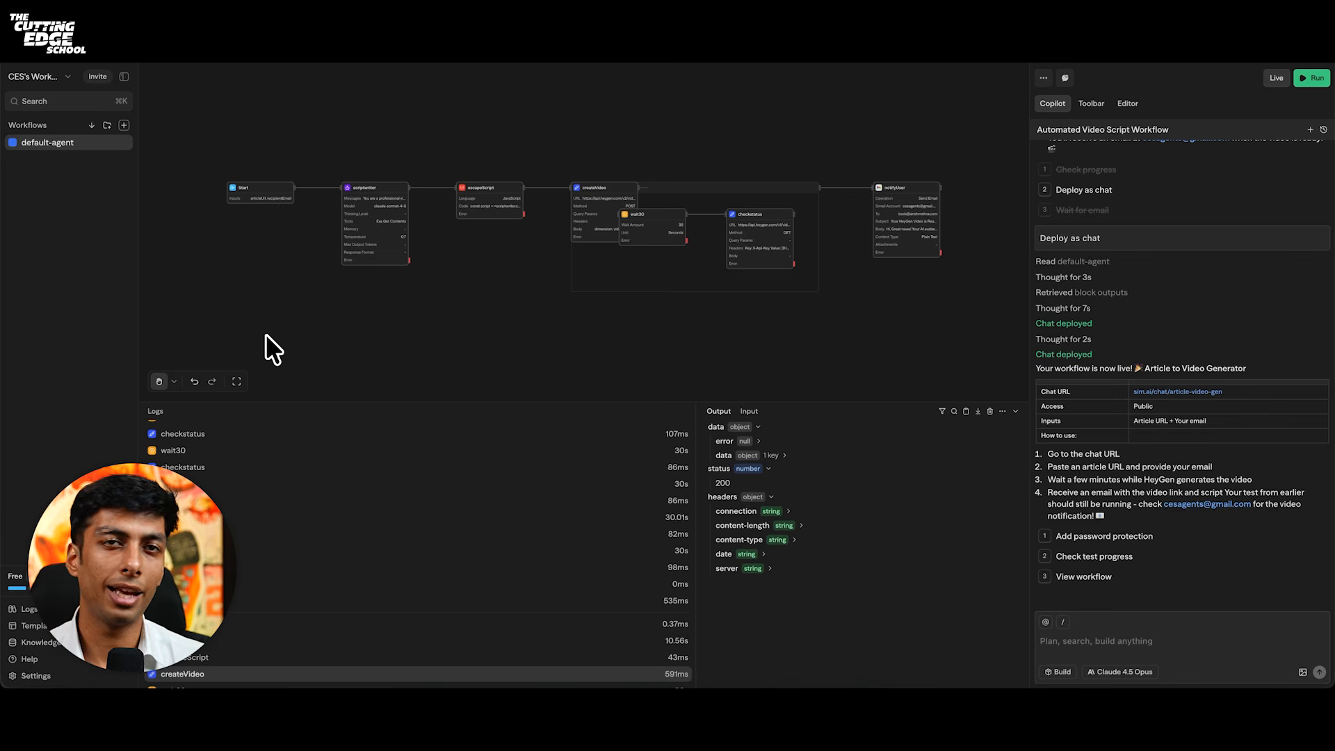
click(1146, 393)
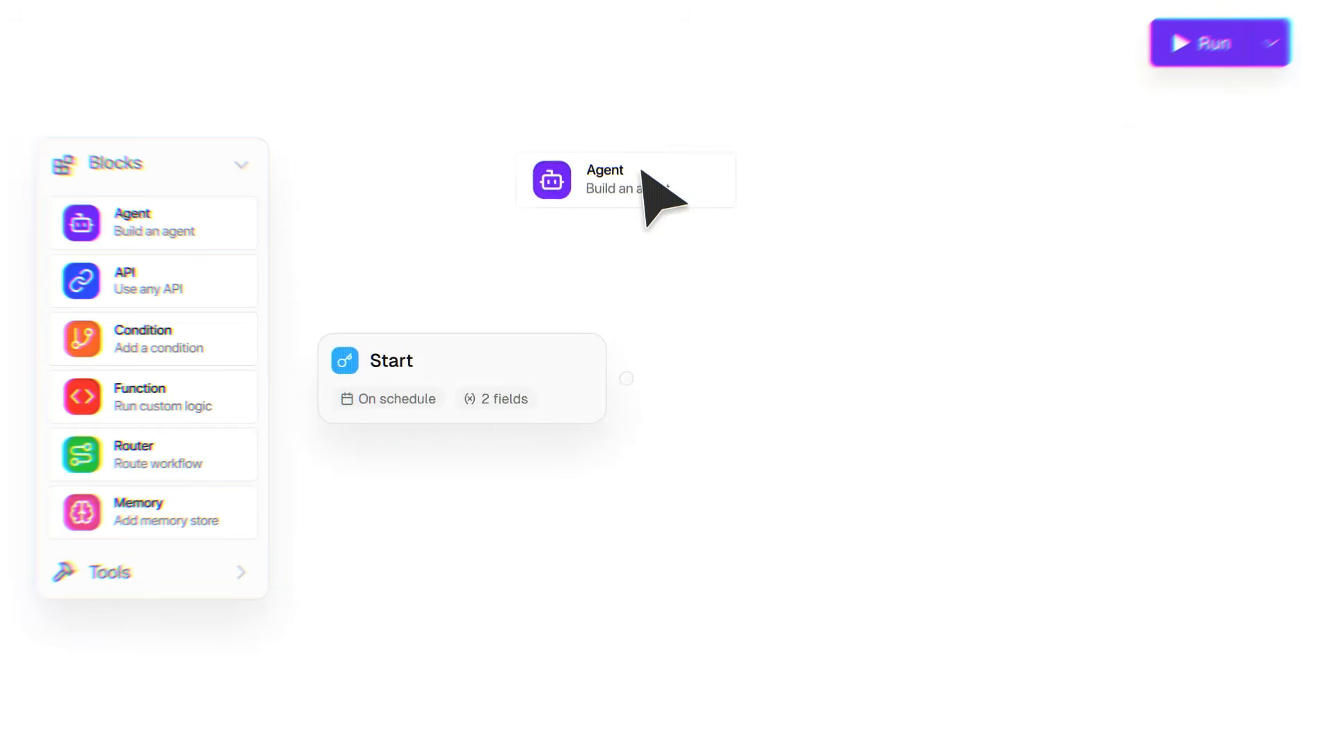
drag(661, 191, 894, 382)
text(You are a research)
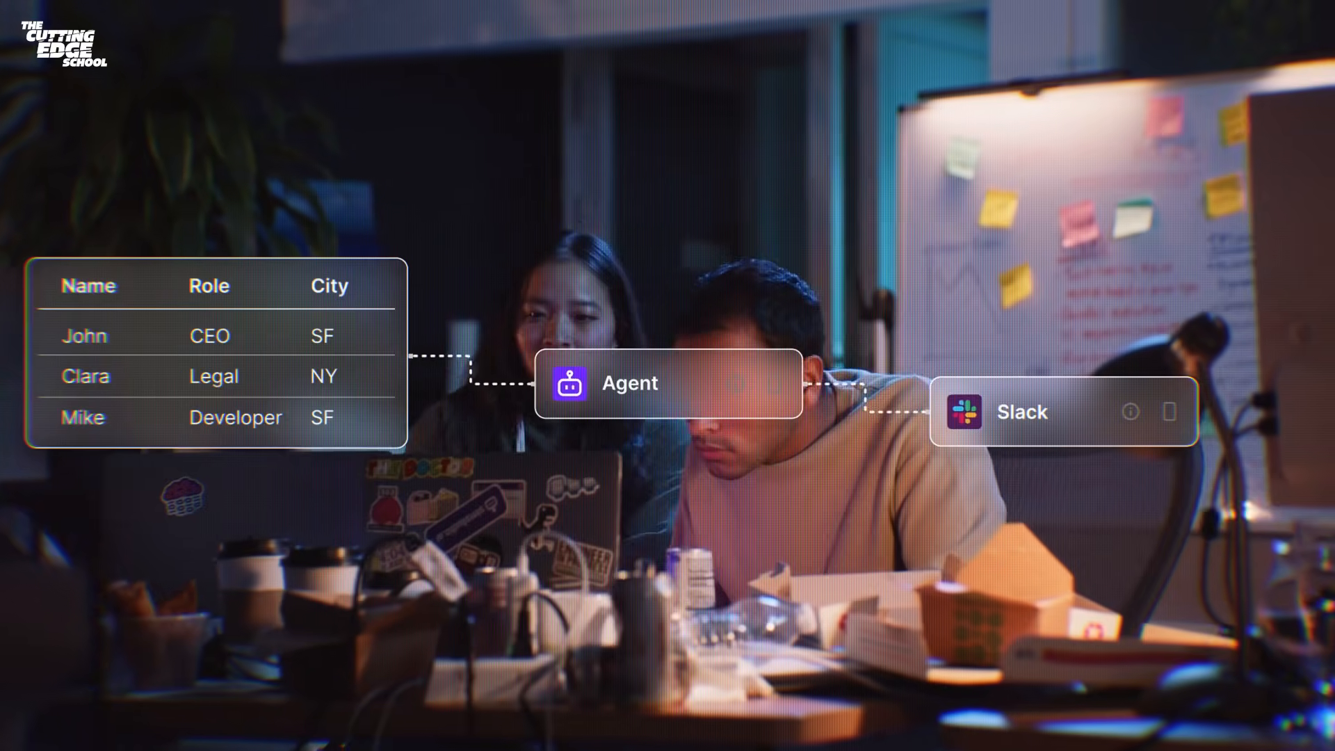